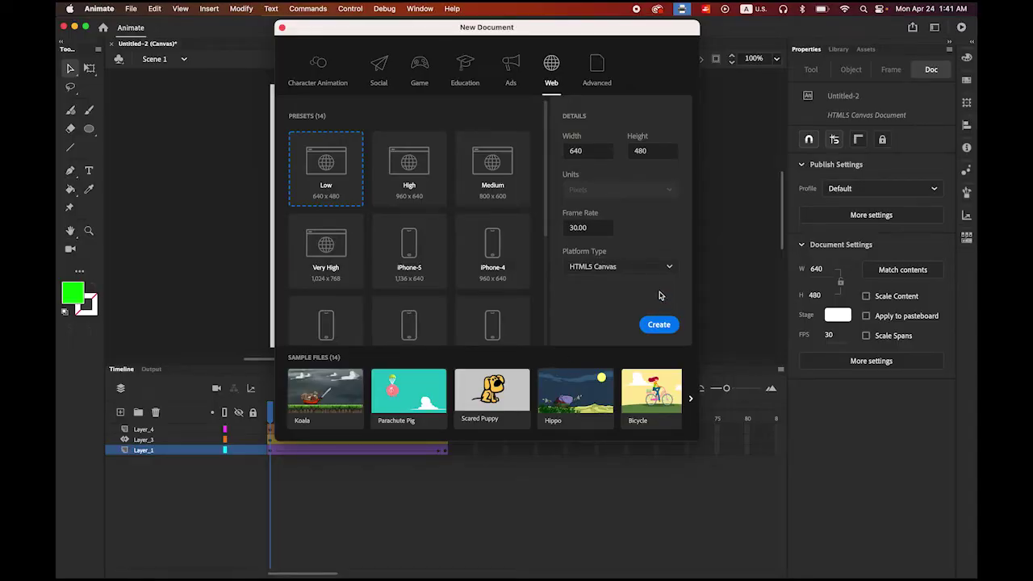
- Confirm 640 × 480 size and 30 fps, then create the HTML5 Canvas document
{"action": "left_click", "coordinate": [594, 151]}
{"action": "left_click", "coordinate": [654, 151]}
{"action": "left_click", "coordinate": [598, 229]}
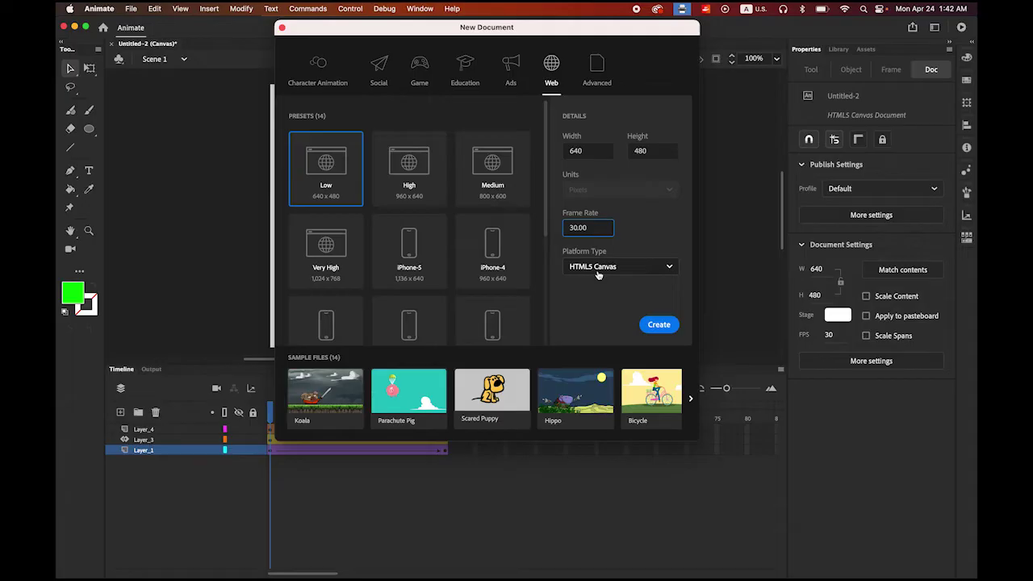
{"action": "left_click", "coordinate": [659, 325]}
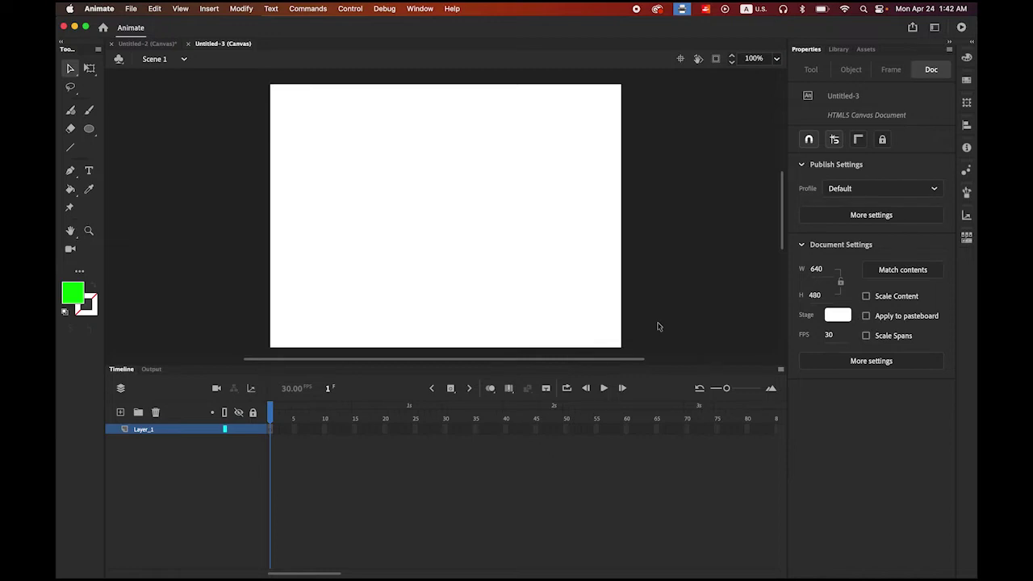
- Rename Layer_1 to 'classic'
{"action": "double_click", "coordinate": [148, 430]}
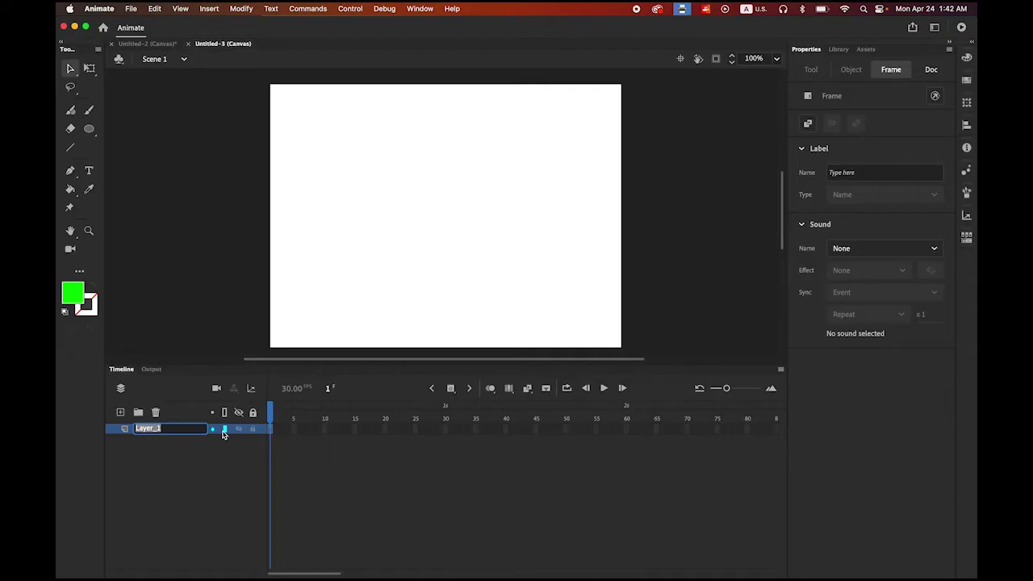
{"action": "type", "text": "classic"}
{"action": "left_click", "coordinate": [179, 481]}
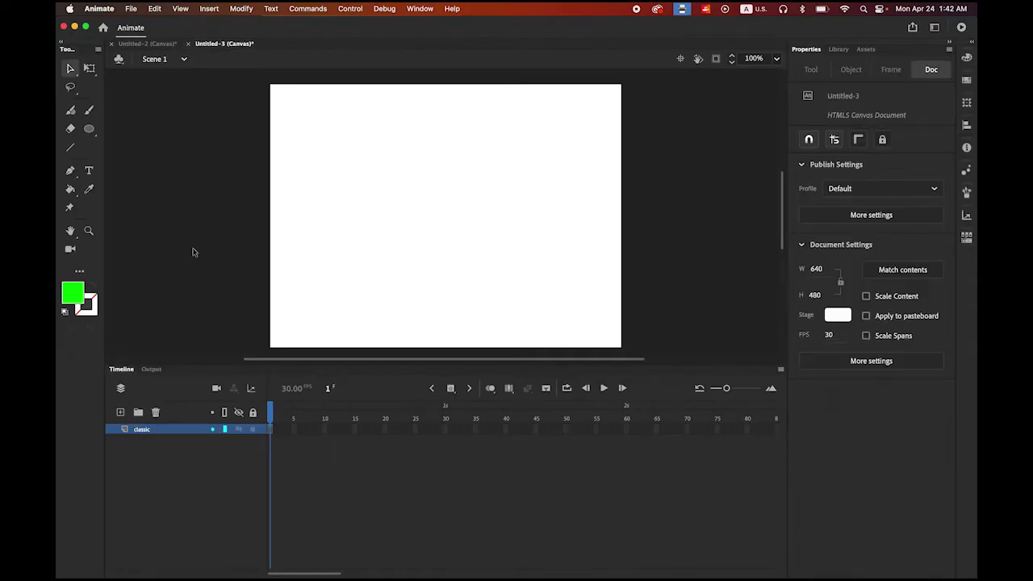
- Draw a green 86.5 × 86.5 circle near the stage's top-left corner with the Oval Tool
{"action": "left_click", "coordinate": [88, 129]}
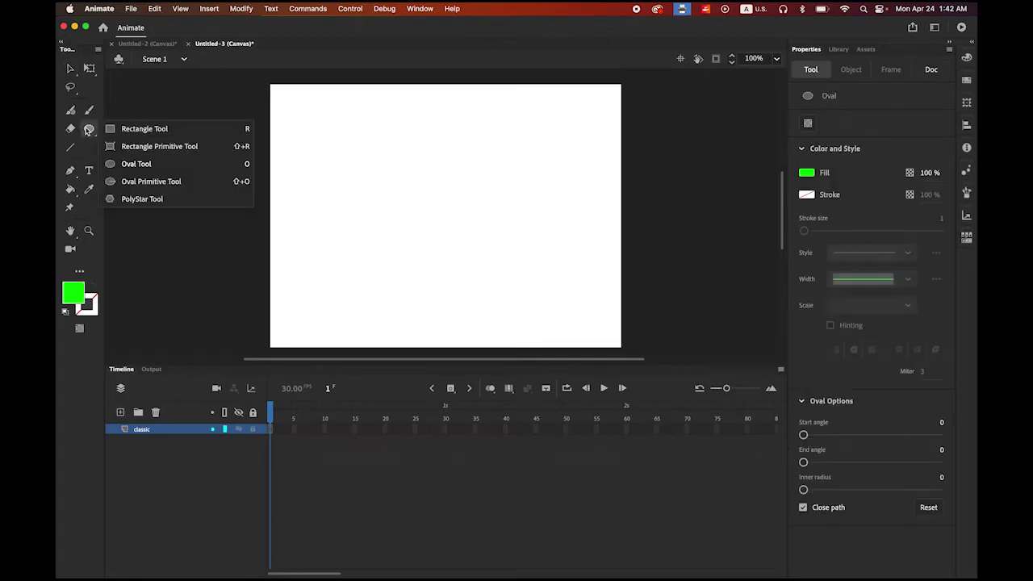
{"action": "left_click", "coordinate": [132, 165]}
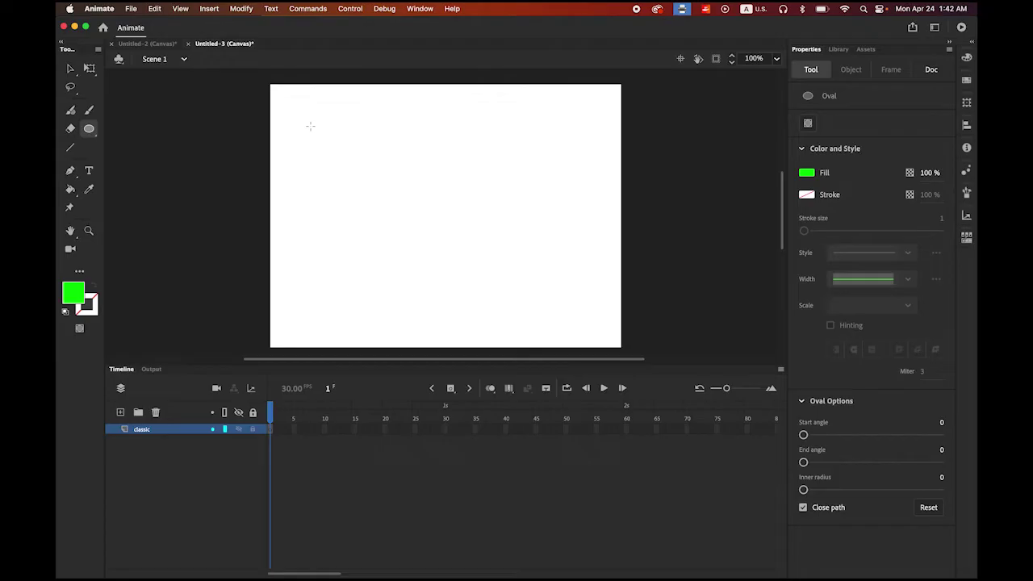
{"action": "left_click_drag", "start_coordinate": [300, 112], "coordinate": [316, 134]}
{"action": "left_click", "coordinate": [71, 69]}
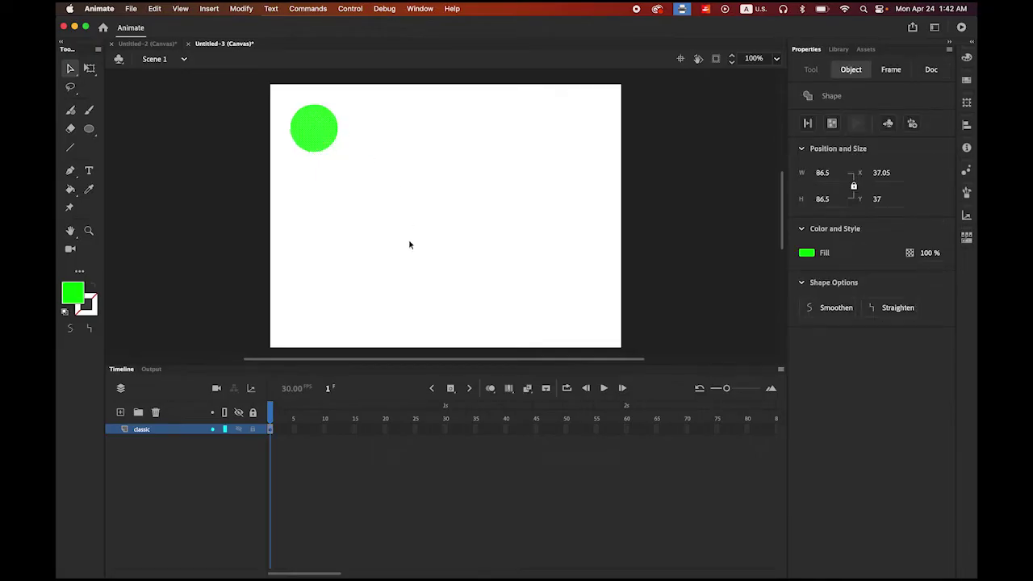
- Create a classic tween on the classic layer from frame 1 with an end keyframe at frame 30
{"action": "left_click", "coordinate": [271, 430]}
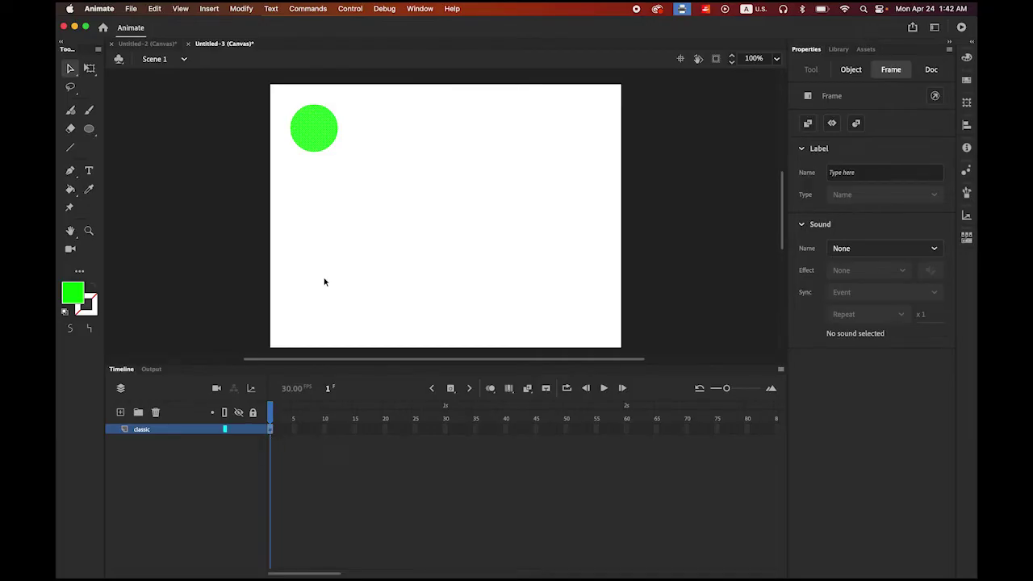
{"action": "left_click", "coordinate": [209, 8]}
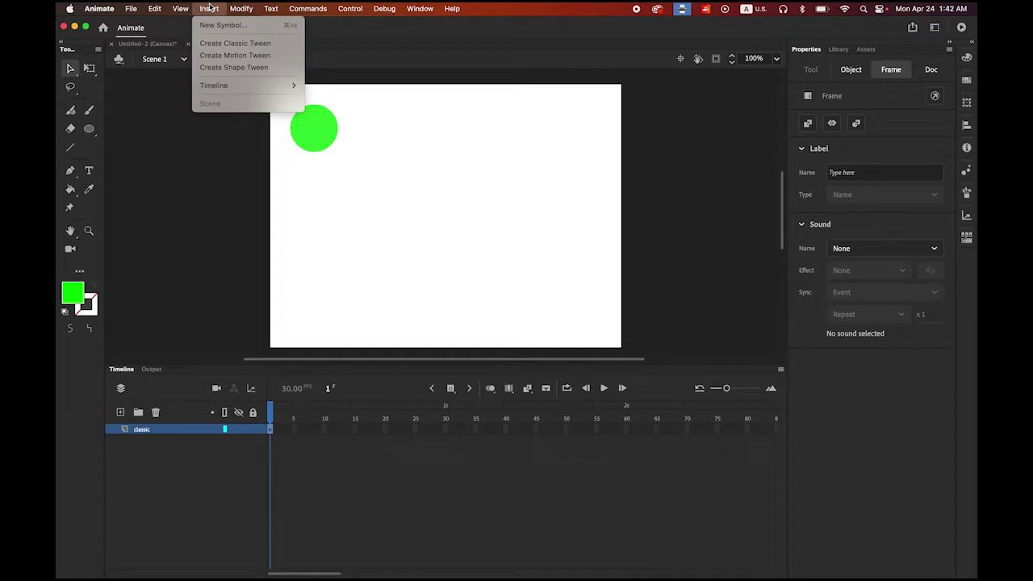
{"action": "left_click", "coordinate": [221, 45]}
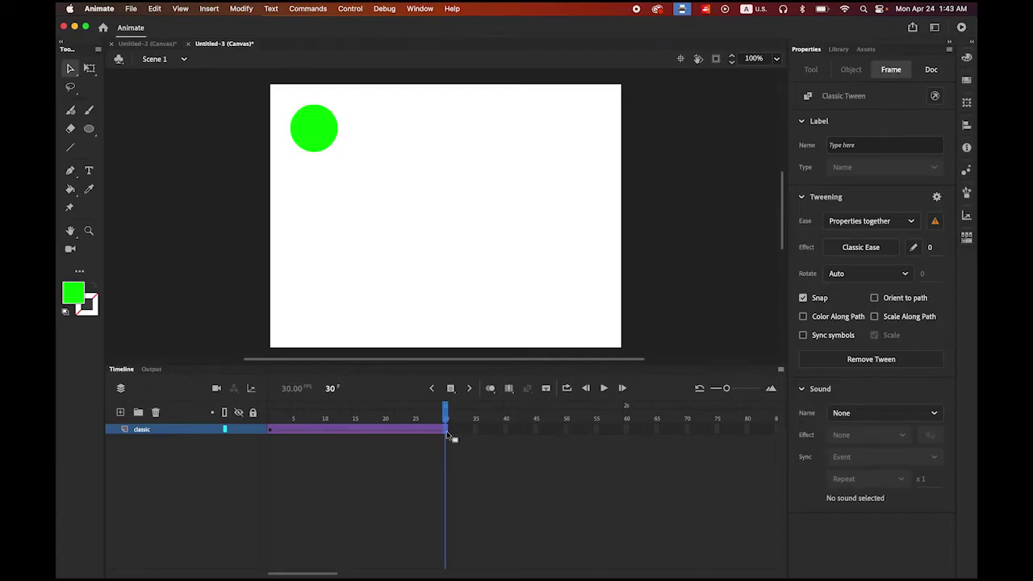
{"action": "left_click", "coordinate": [452, 393]}
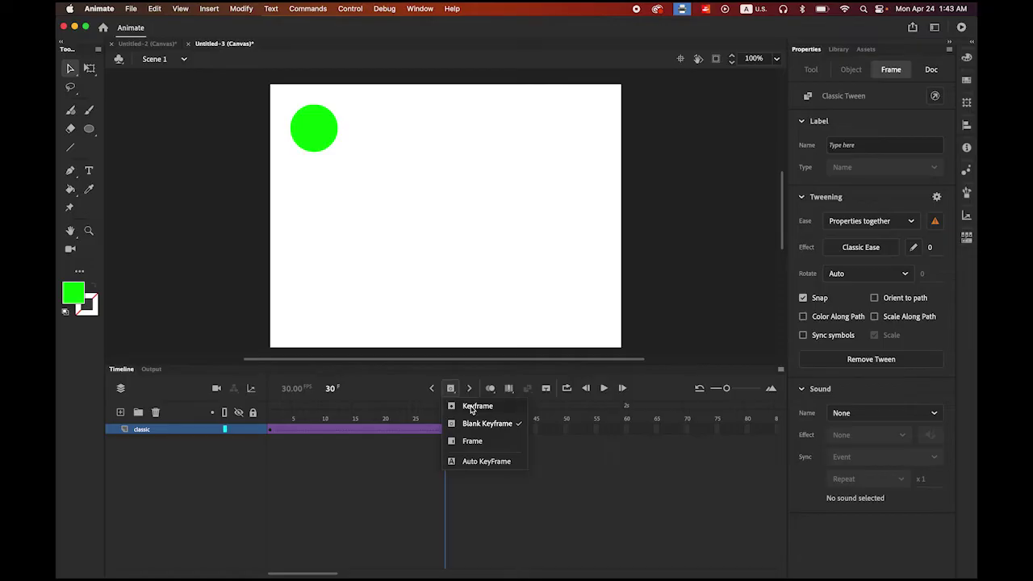
{"action": "left_click", "coordinate": [473, 408]}
- Scrub the playhead between frames 1 and 30 to preview the tween
{"action": "left_click_drag", "start_coordinate": [445, 412], "coordinate": [378, 412]}
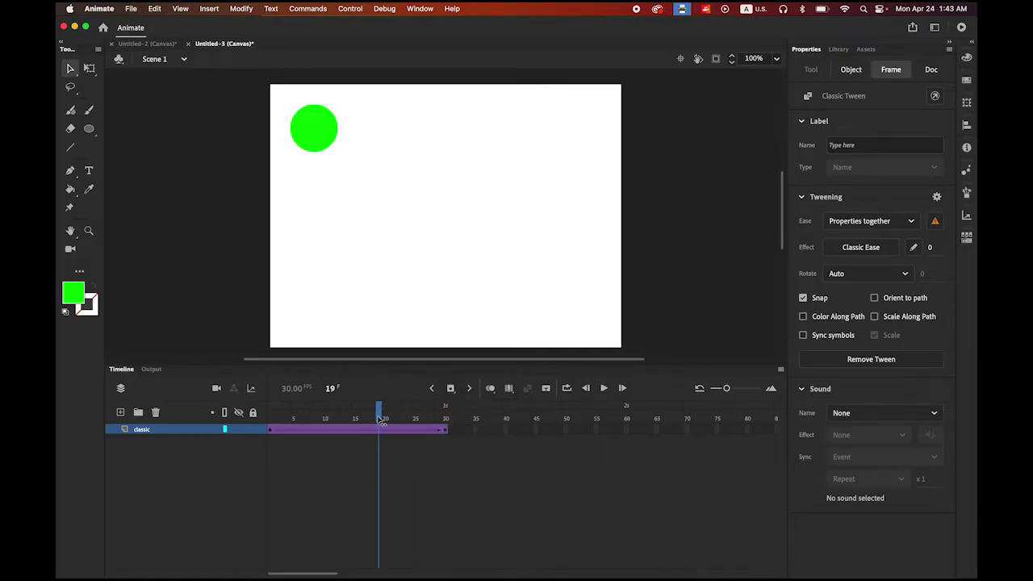
{"action": "left_click", "coordinate": [272, 436]}
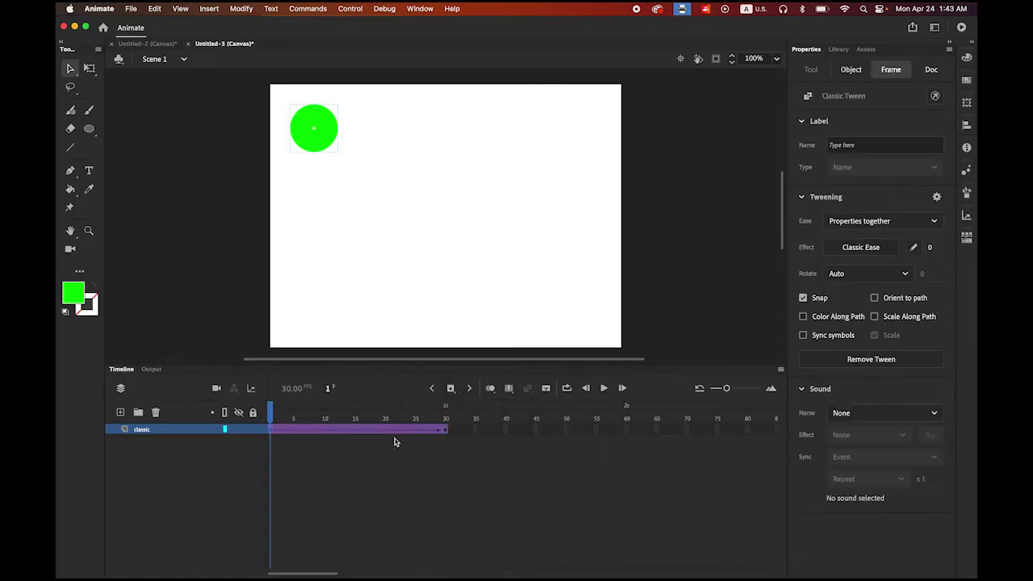
{"action": "left_click", "coordinate": [446, 436]}
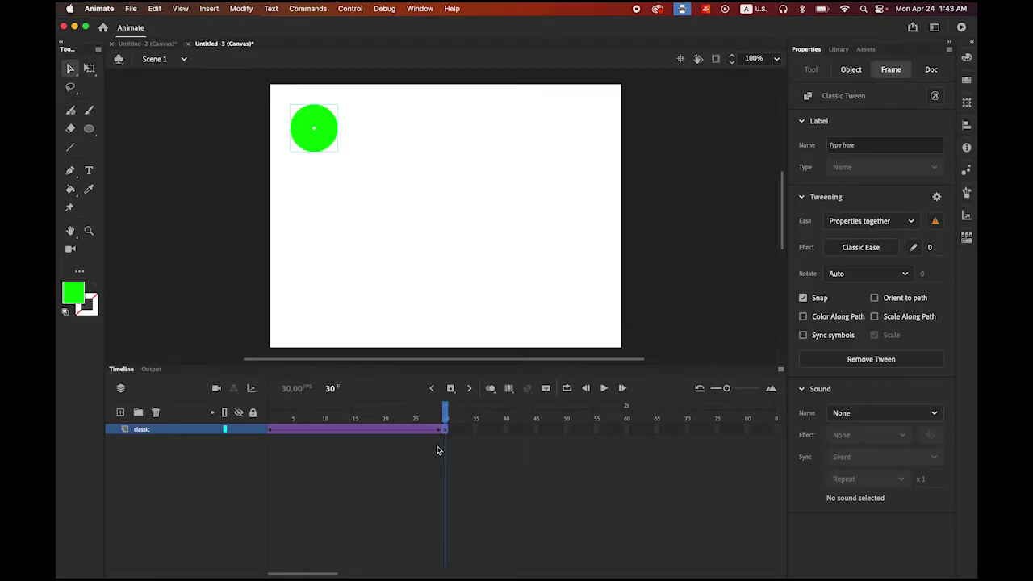
{"action": "left_click", "coordinate": [381, 436]}
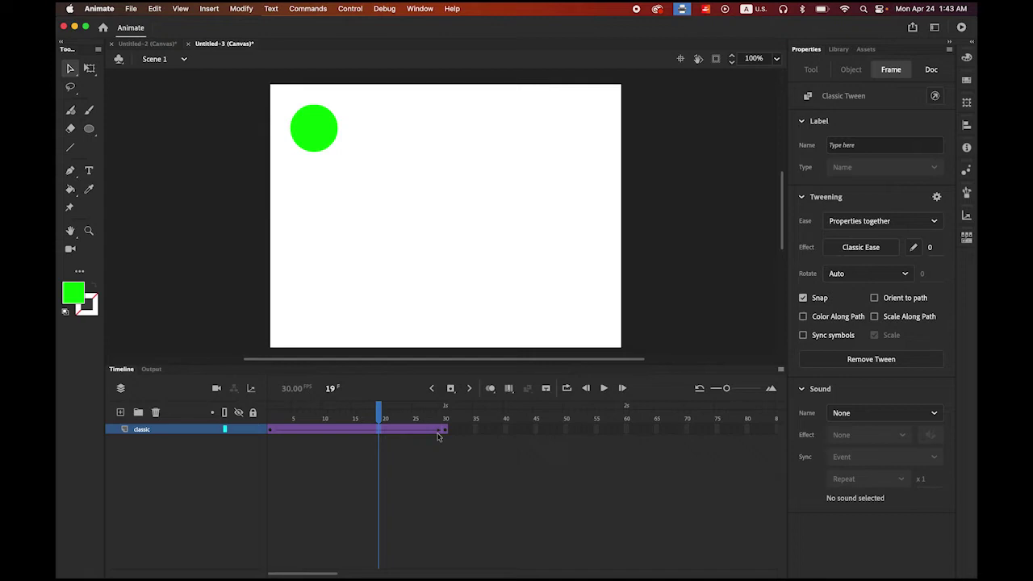
{"action": "mouse_move", "coordinate": [379, 415]}
{"action": "left_mouse_down"}
{"action": "mouse_move", "coordinate": [267, 415]}
{"action": "mouse_move", "coordinate": [441, 415]}
{"action": "mouse_move", "coordinate": [292, 423]}
{"action": "mouse_move", "coordinate": [378, 416]}
{"action": "left_mouse_up"}
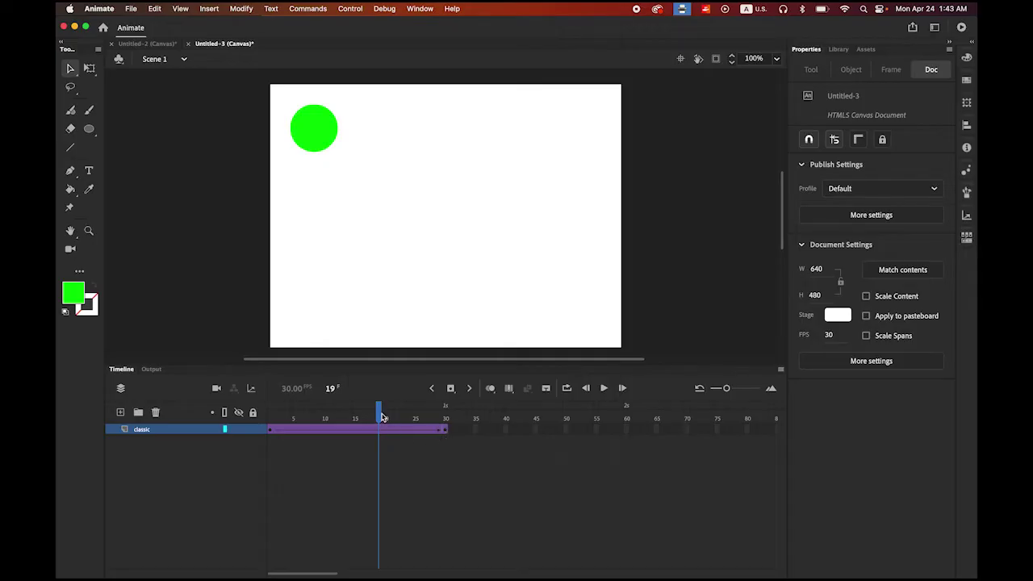
- At frame 30, move the green circle to the stage's lower-right corner
{"action": "left_click_drag", "start_coordinate": [383, 417], "coordinate": [450, 433]}
{"action": "left_click", "coordinate": [272, 435]}
{"action": "left_click", "coordinate": [449, 434]}
{"action": "left_click", "coordinate": [448, 433]}
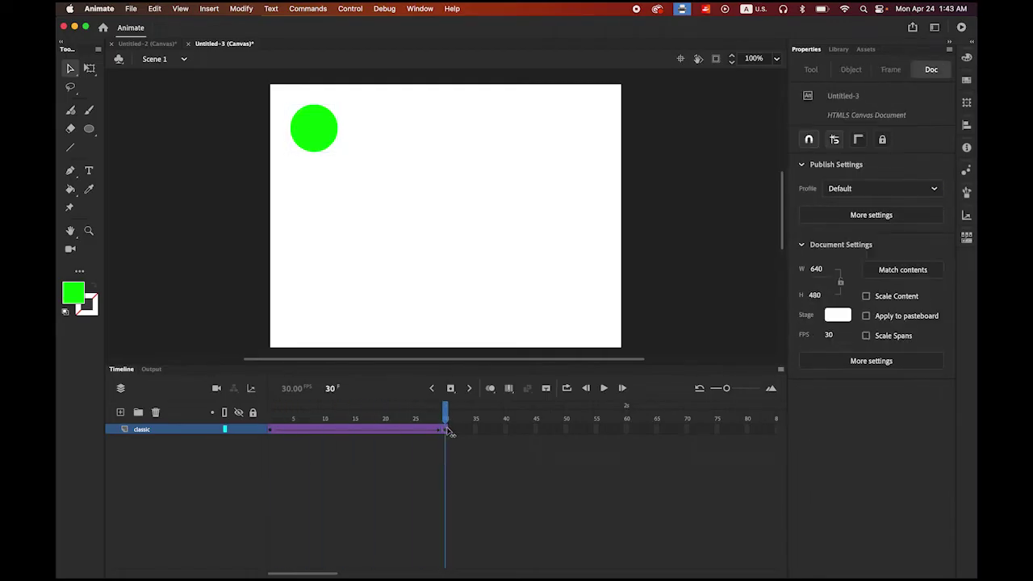
{"action": "left_click", "coordinate": [449, 433]}
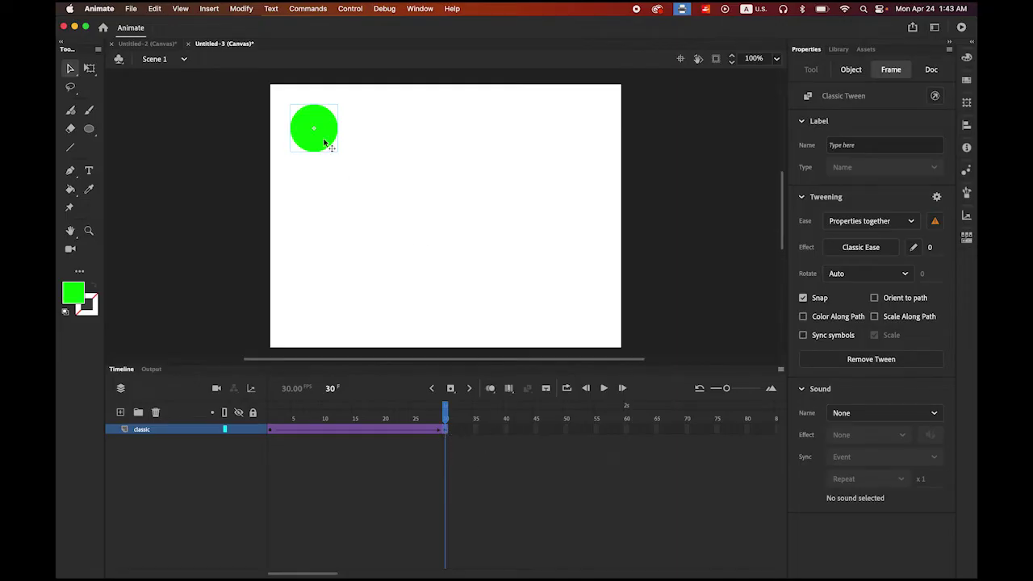
{"action": "left_click_drag", "start_coordinate": [329, 146], "coordinate": [590, 317]}
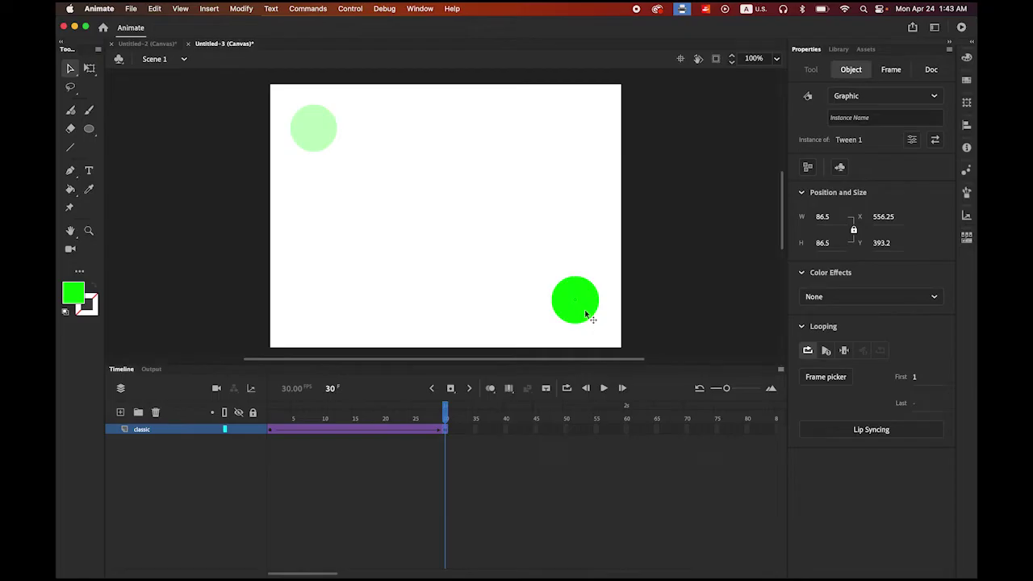
{"action": "left_click_drag", "start_coordinate": [589, 317], "coordinate": [590, 317]}
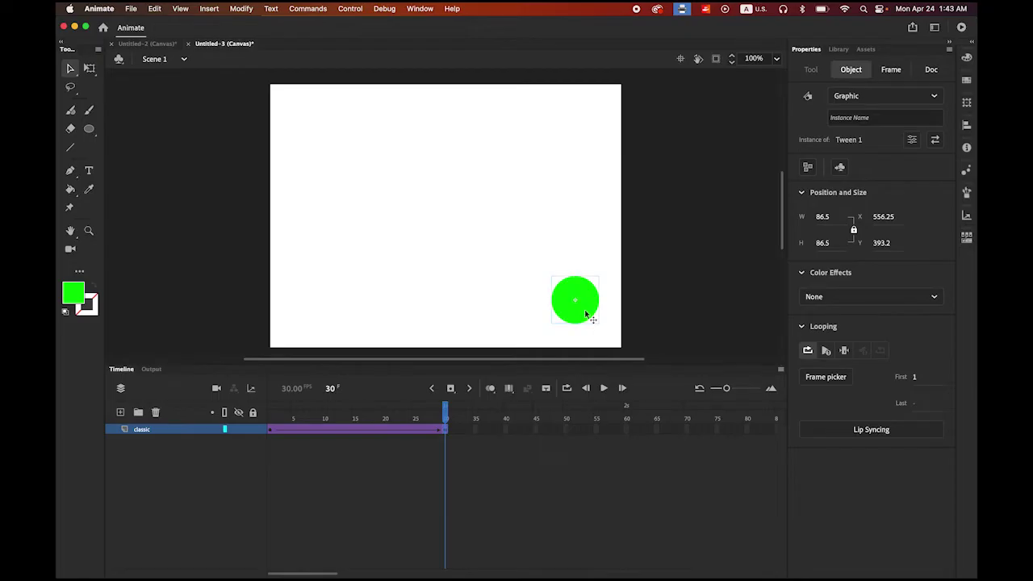
- Play back the circle's motion, then return the playhead to frame 1
{"action": "left_click", "coordinate": [603, 389]}
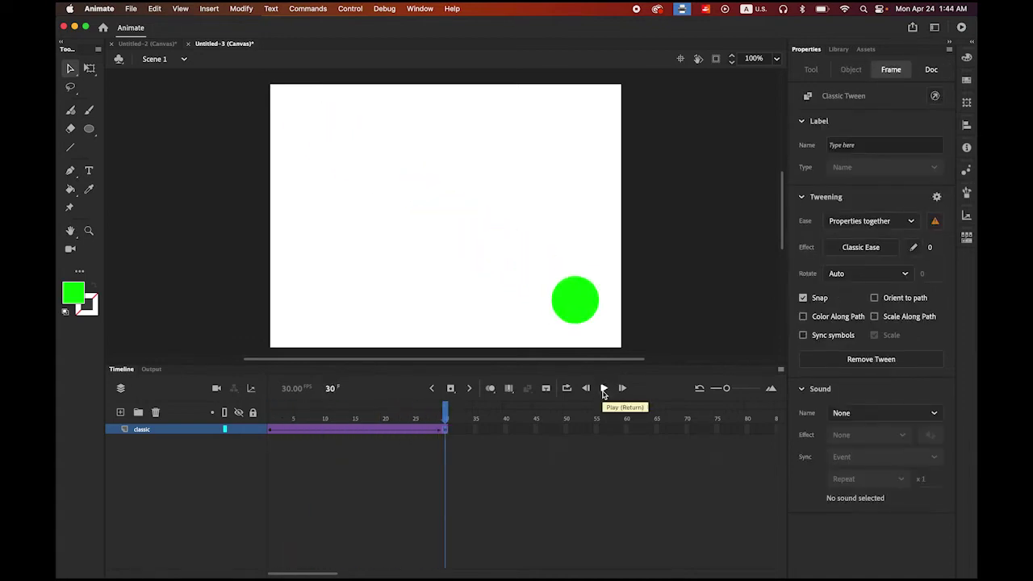
{"action": "left_click", "coordinate": [602, 389]}
{"action": "left_click", "coordinate": [603, 389]}
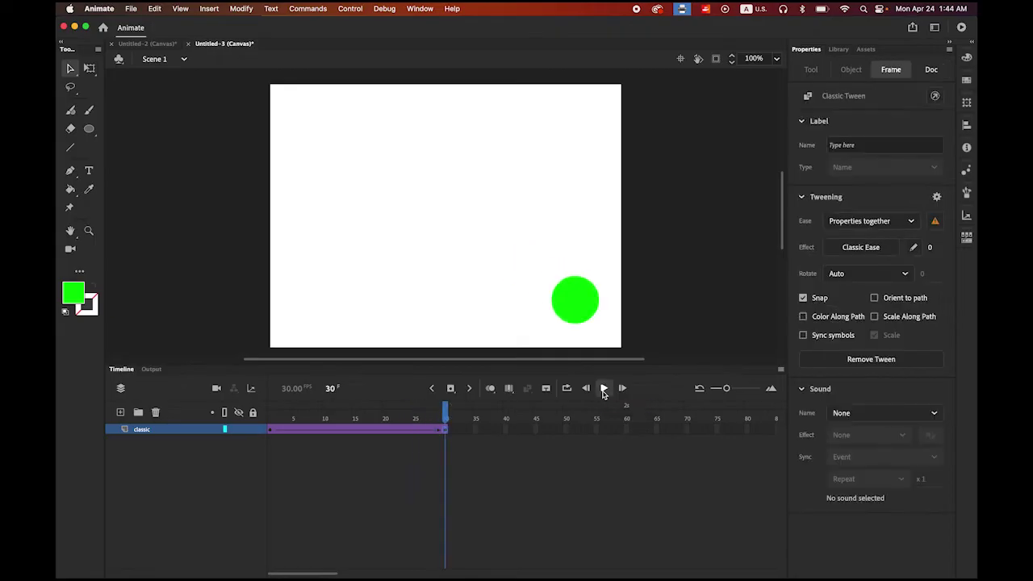
{"action": "left_click", "coordinate": [603, 389]}
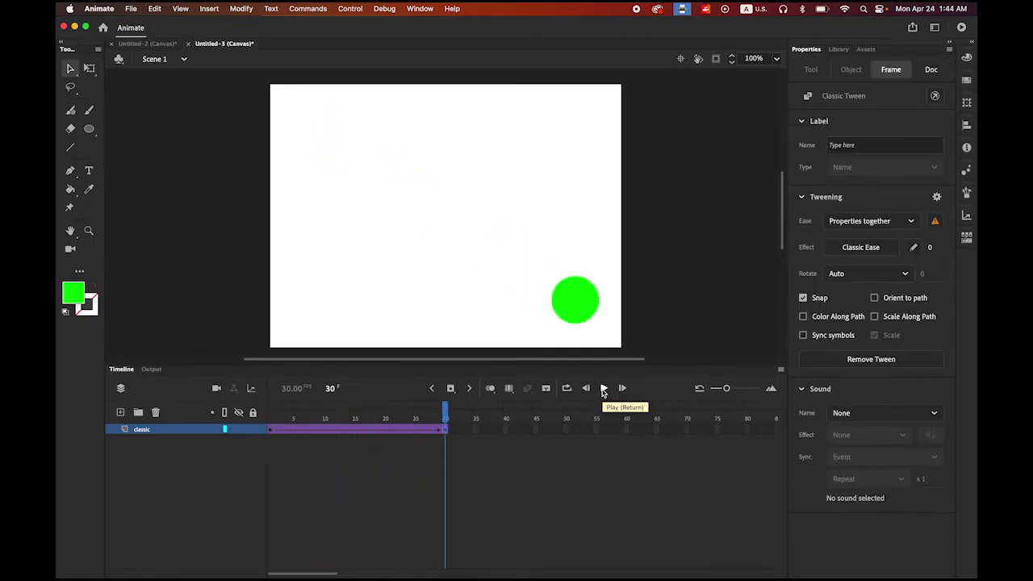
{"action": "left_click_drag", "start_coordinate": [448, 413], "coordinate": [232, 414]}
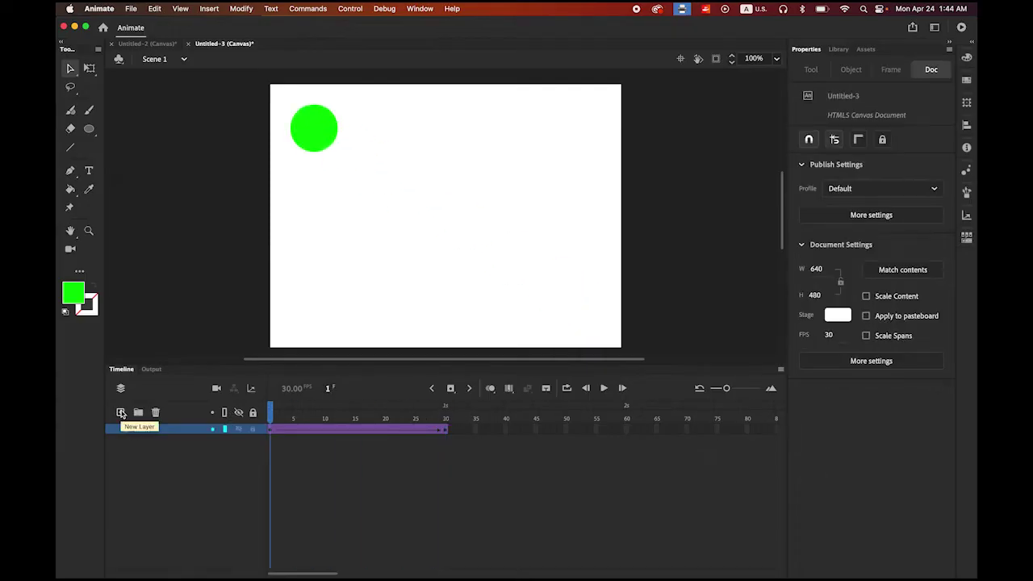
- Add a new layer above classic and name it 'motion'
{"action": "left_click", "coordinate": [121, 413]}
{"action": "left_click", "coordinate": [146, 432]}
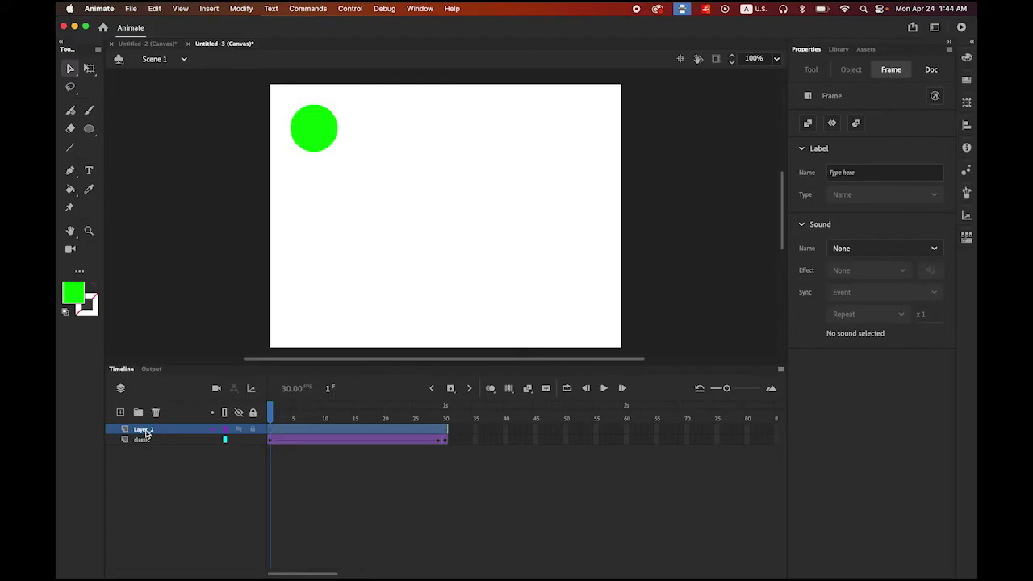
{"action": "double_click", "coordinate": [144, 430]}
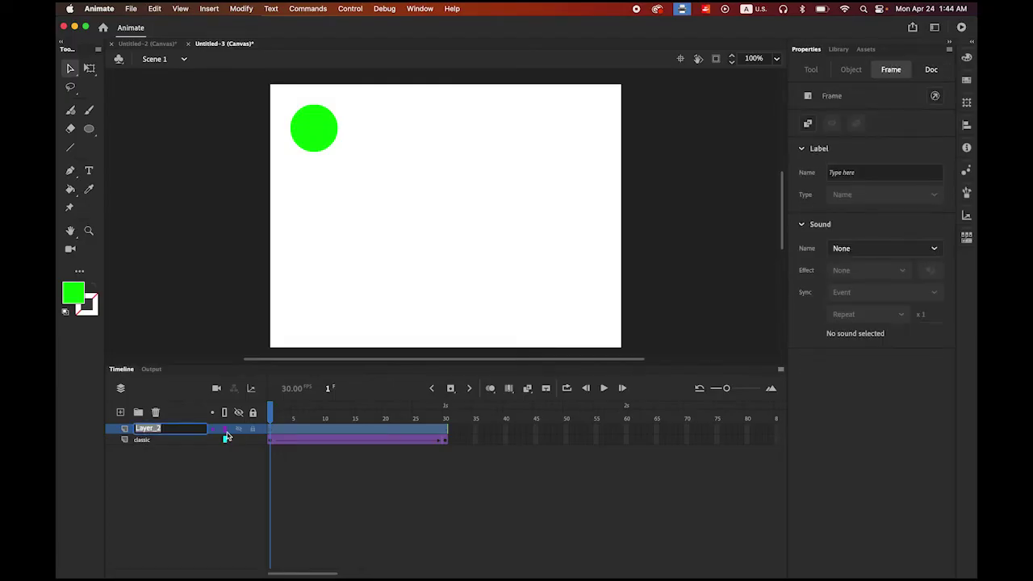
{"action": "type", "text": "motion"}
{"action": "left_click", "coordinate": [146, 462]}
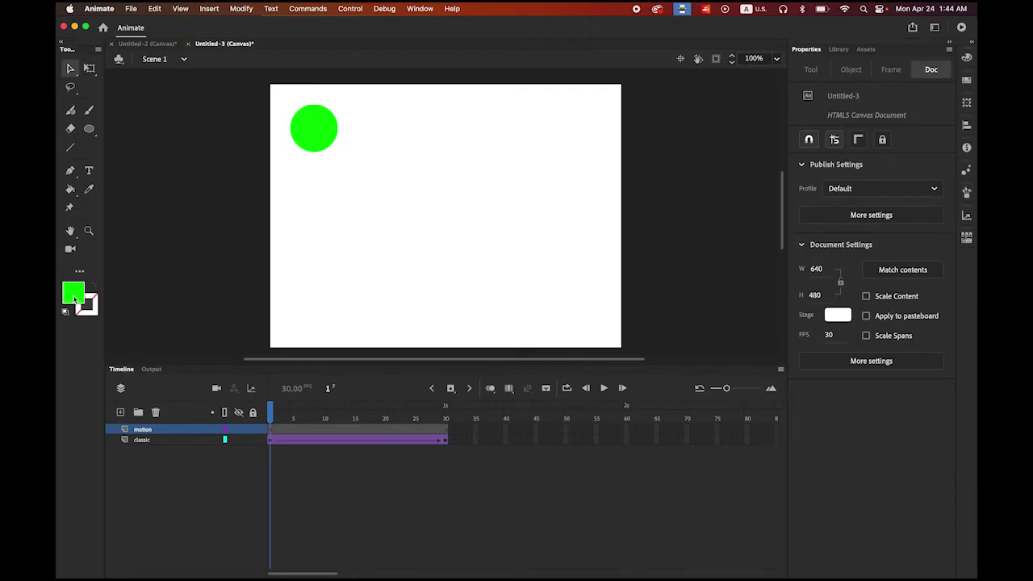
- Draw a blue 83.95 × 96.95 triangle near the stage's bottom-left with the PolyStar Tool
{"action": "left_click", "coordinate": [74, 299]}
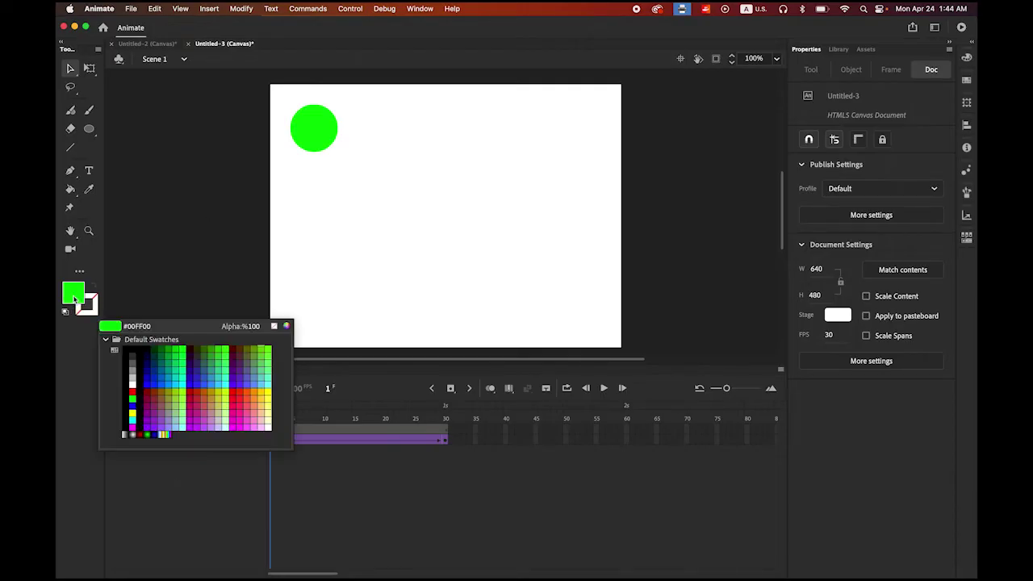
{"action": "left_click", "coordinate": [132, 412]}
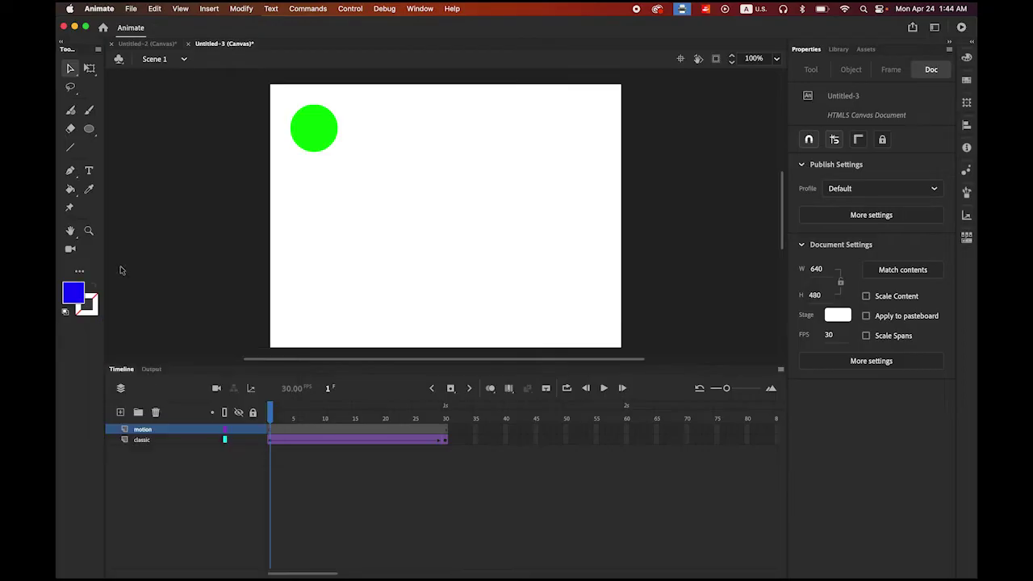
{"action": "left_click", "coordinate": [89, 128]}
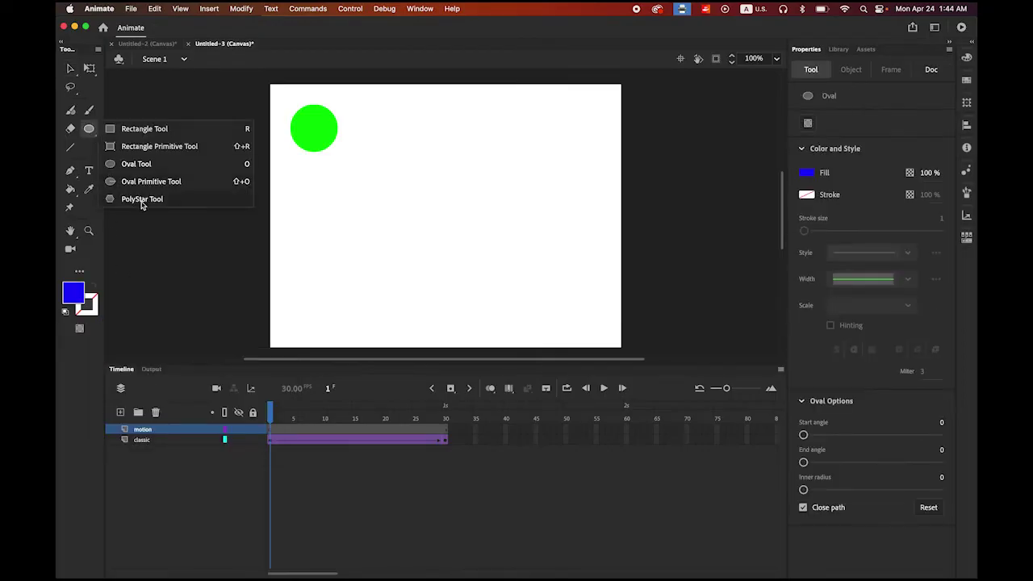
{"action": "left_click", "coordinate": [142, 199]}
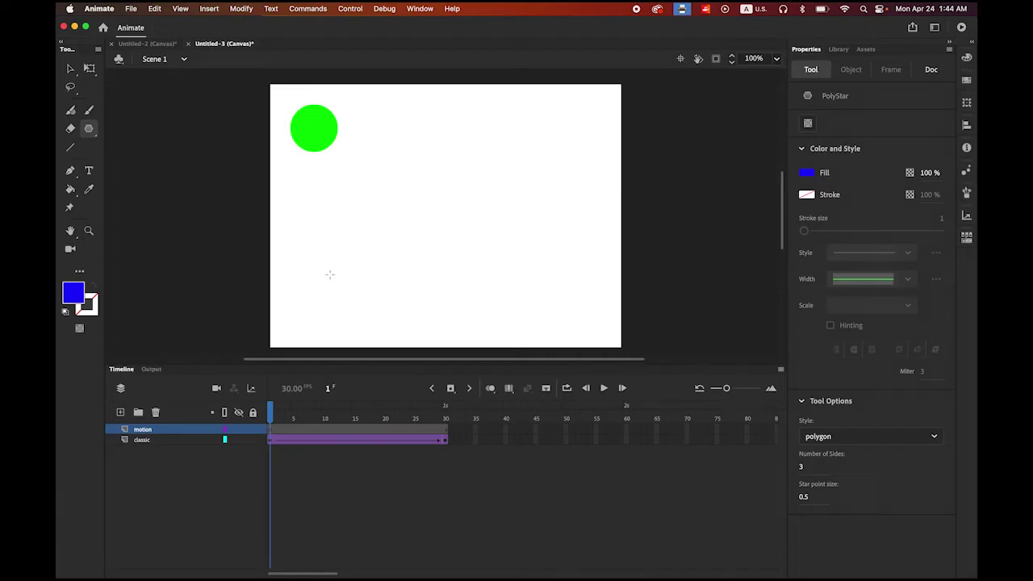
{"action": "left_click_drag", "start_coordinate": [293, 266], "coordinate": [310, 301]}
{"action": "left_click", "coordinate": [70, 67]}
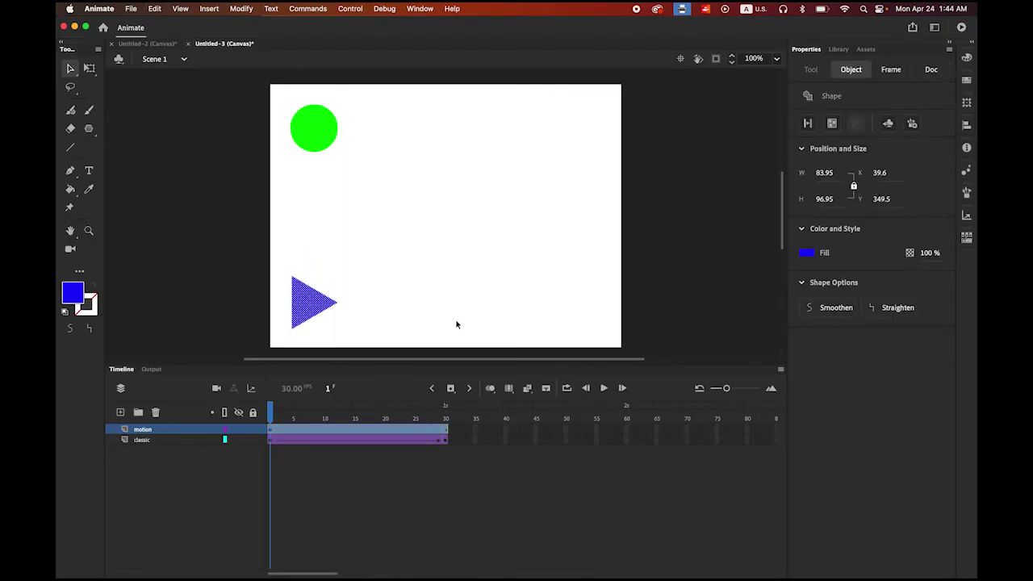
- Create a motion tween from frame 1 on the motion layer and scrub it to frame 30
{"action": "left_click", "coordinate": [271, 431]}
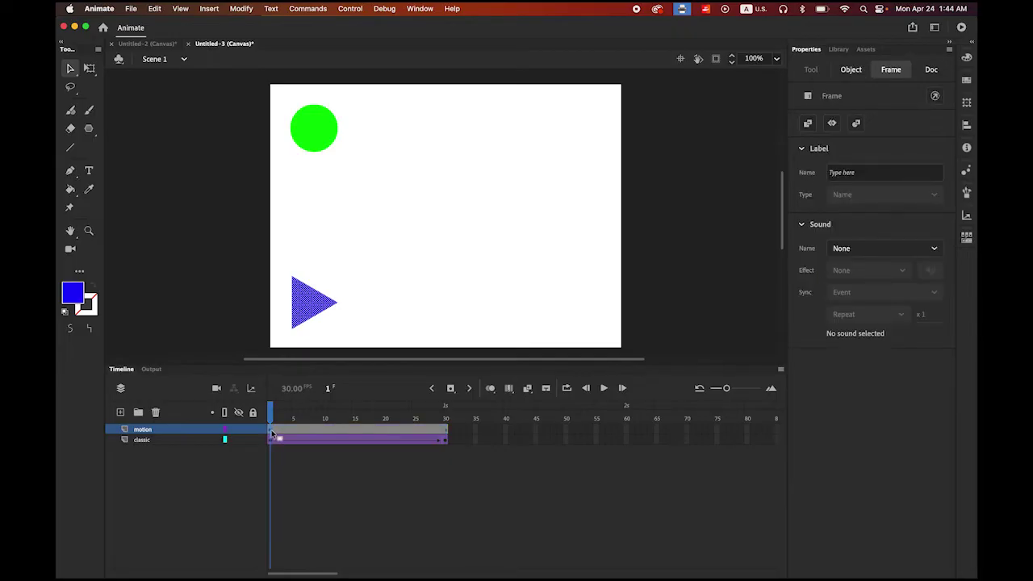
{"action": "left_click", "coordinate": [207, 8]}
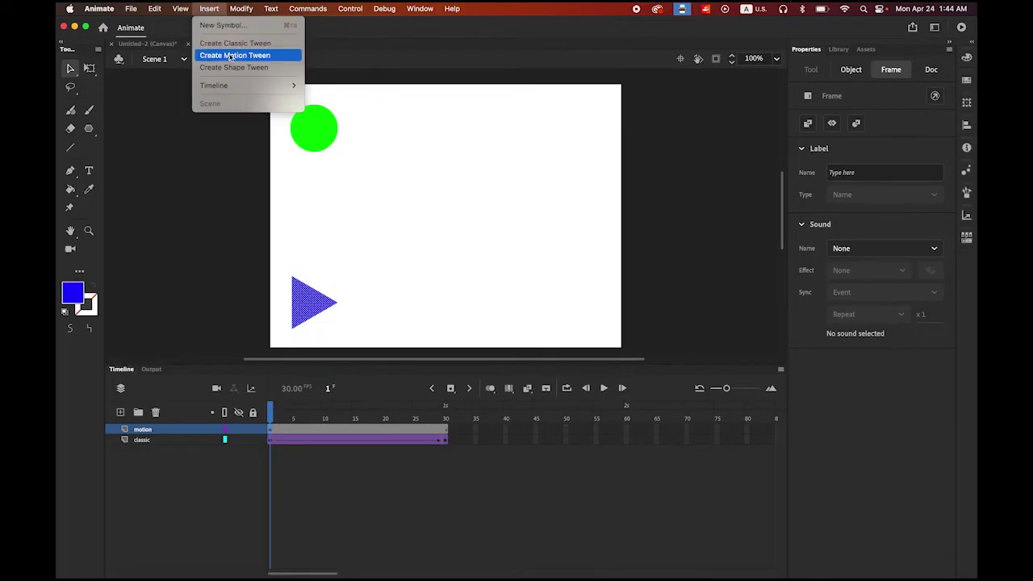
{"action": "left_click", "coordinate": [230, 56]}
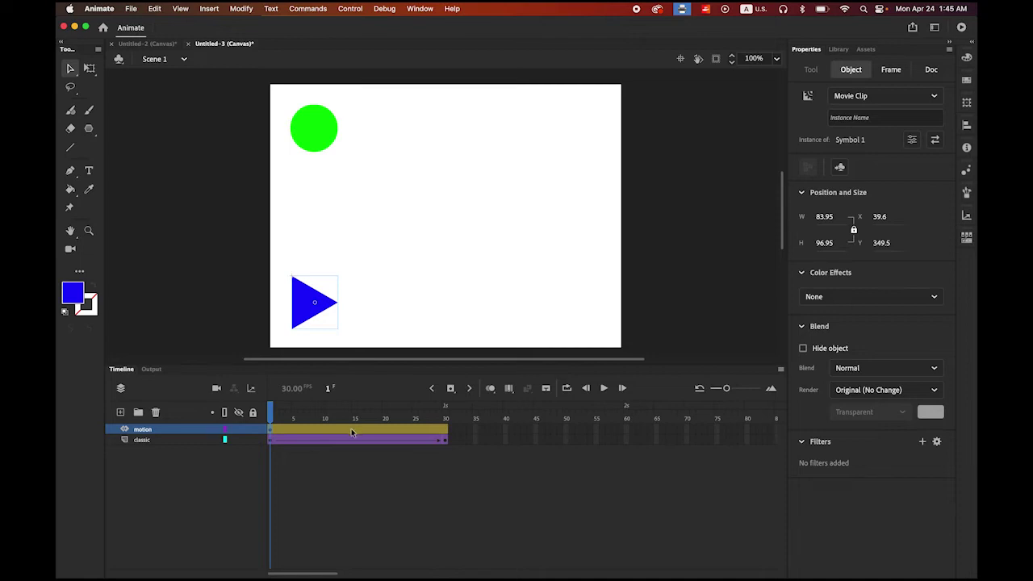
{"action": "left_click", "coordinate": [447, 432]}
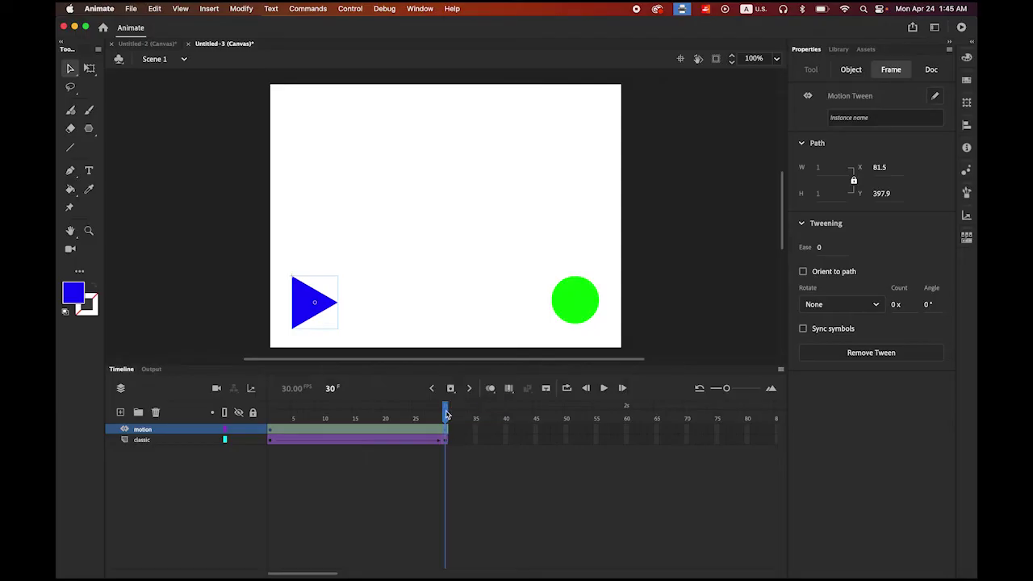
{"action": "left_click_drag", "start_coordinate": [449, 432], "coordinate": [421, 429]}
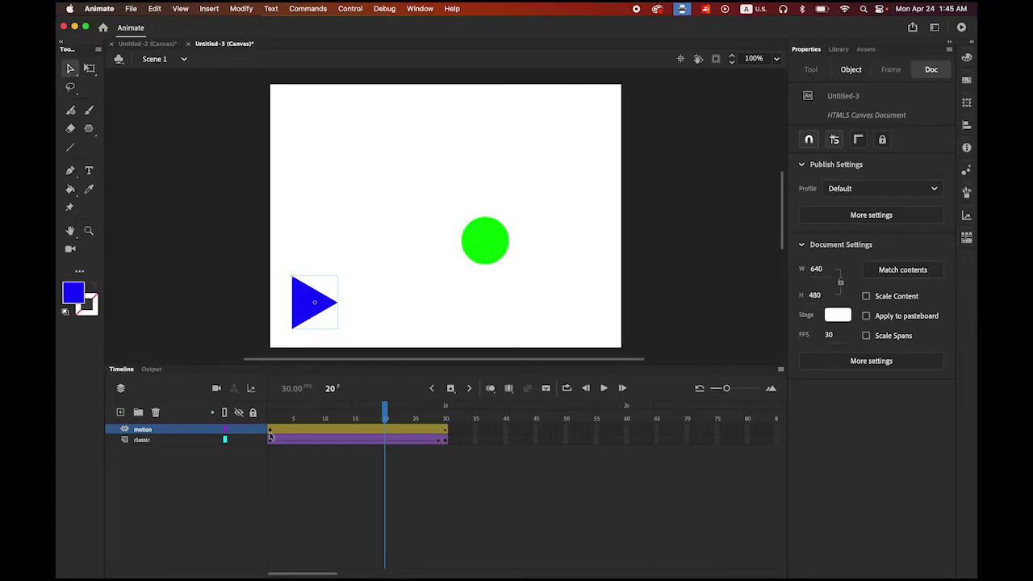
{"action": "left_click_drag", "start_coordinate": [386, 415], "coordinate": [448, 433]}
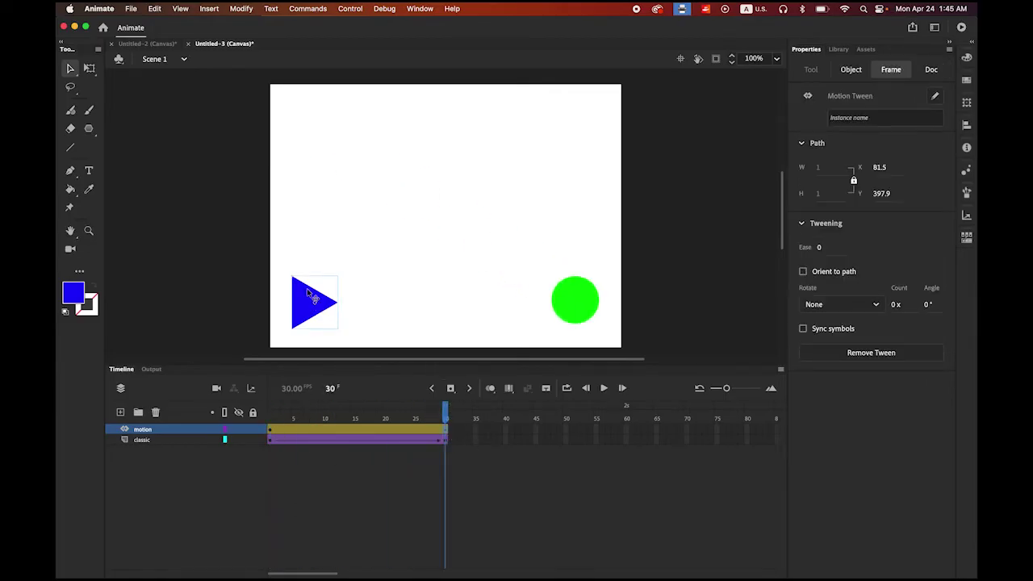
- At frame 30, move the triangle to the stage's top-right and preview the motion
{"action": "left_click_drag", "start_coordinate": [304, 296], "coordinate": [569, 125]}
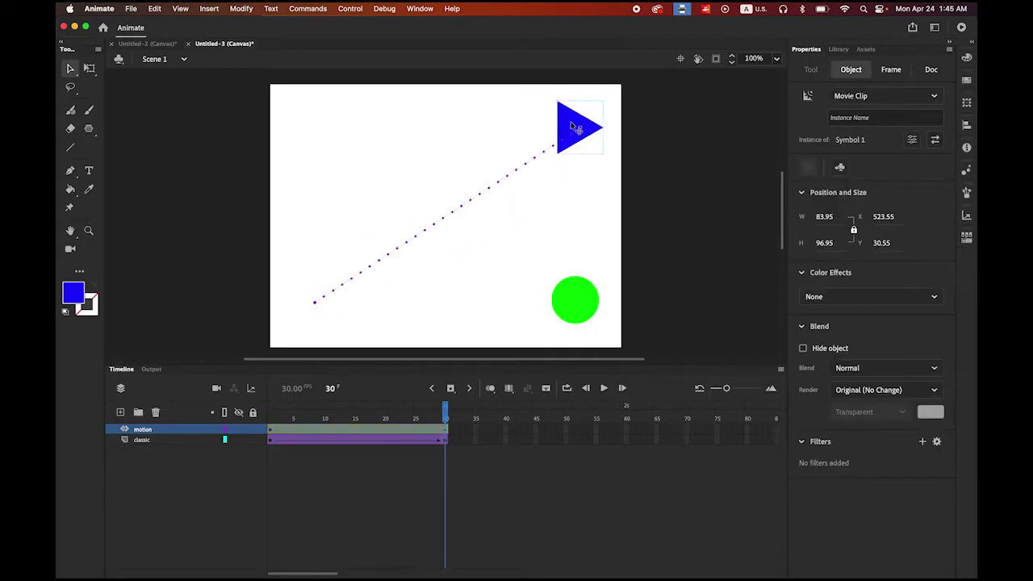
{"action": "left_click", "coordinate": [604, 388]}
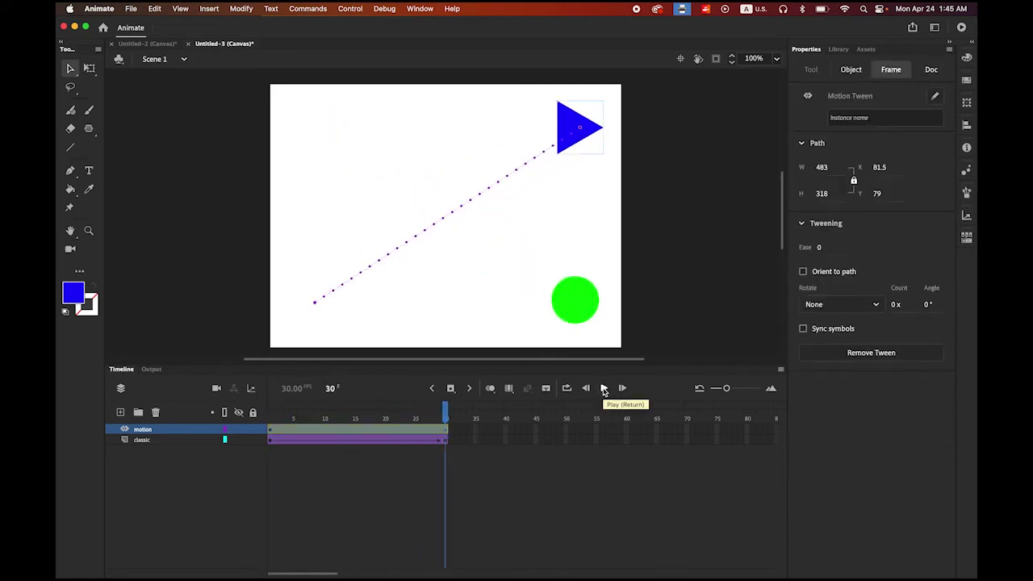
{"action": "left_click", "coordinate": [604, 389]}
{"action": "left_click", "coordinate": [603, 388]}
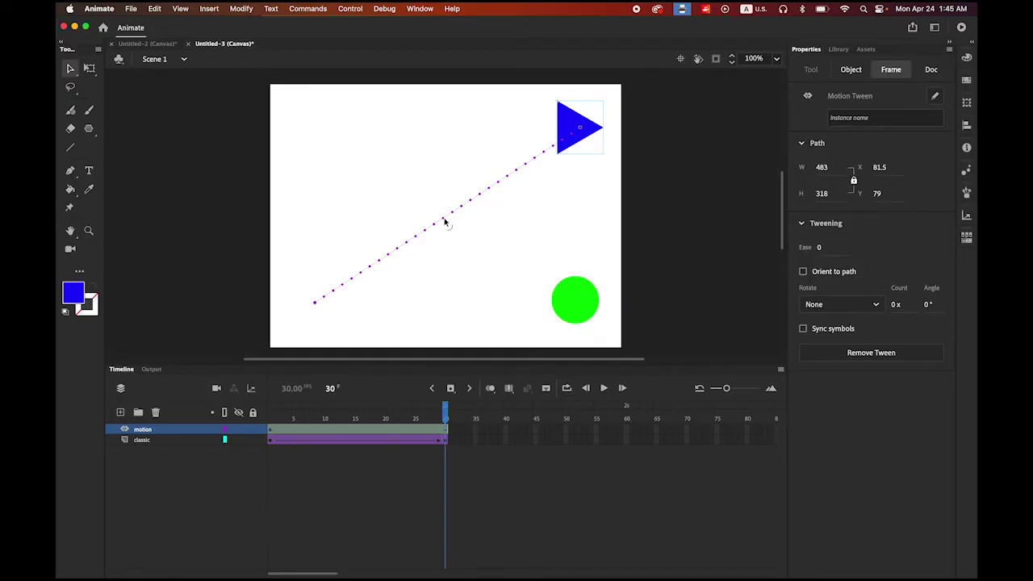
- Bend the triangle's straight motion path into a curve and replay to check it
{"action": "left_click", "coordinate": [444, 222]}
{"action": "left_click_drag", "start_coordinate": [444, 222], "coordinate": [498, 282]}
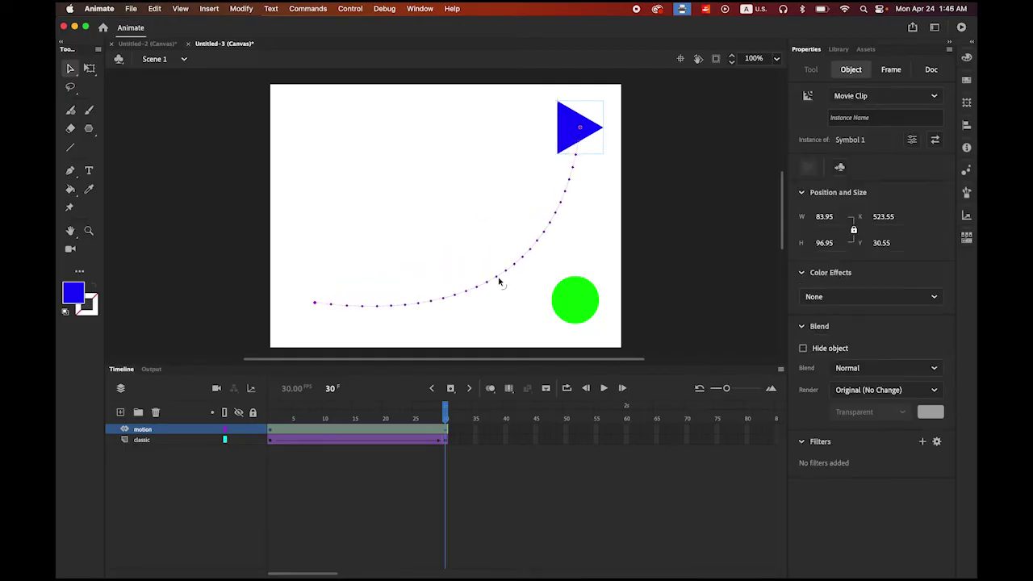
{"action": "left_click", "coordinate": [605, 388]}
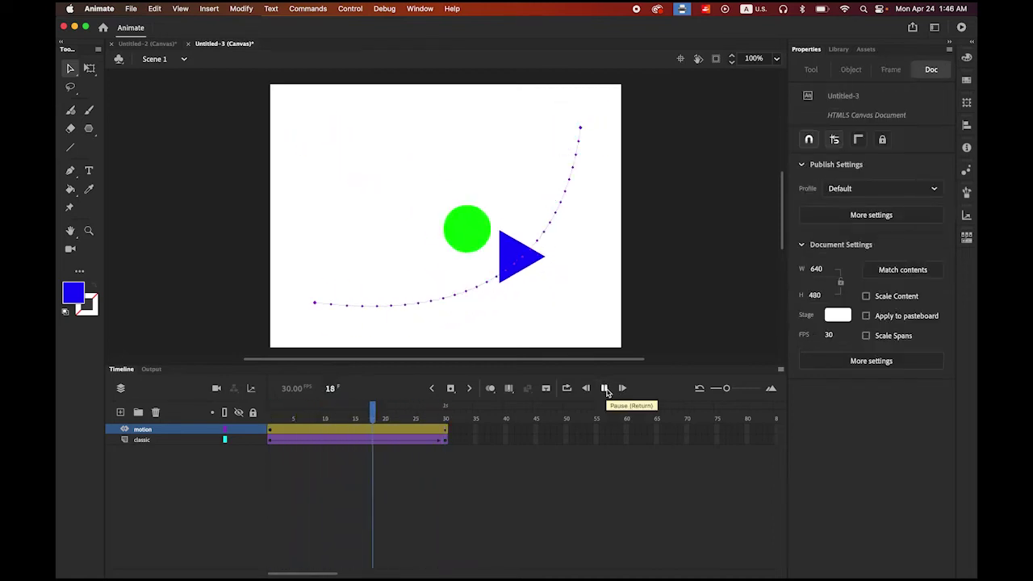
{"action": "left_click", "coordinate": [604, 388]}
{"action": "left_click", "coordinate": [605, 388]}
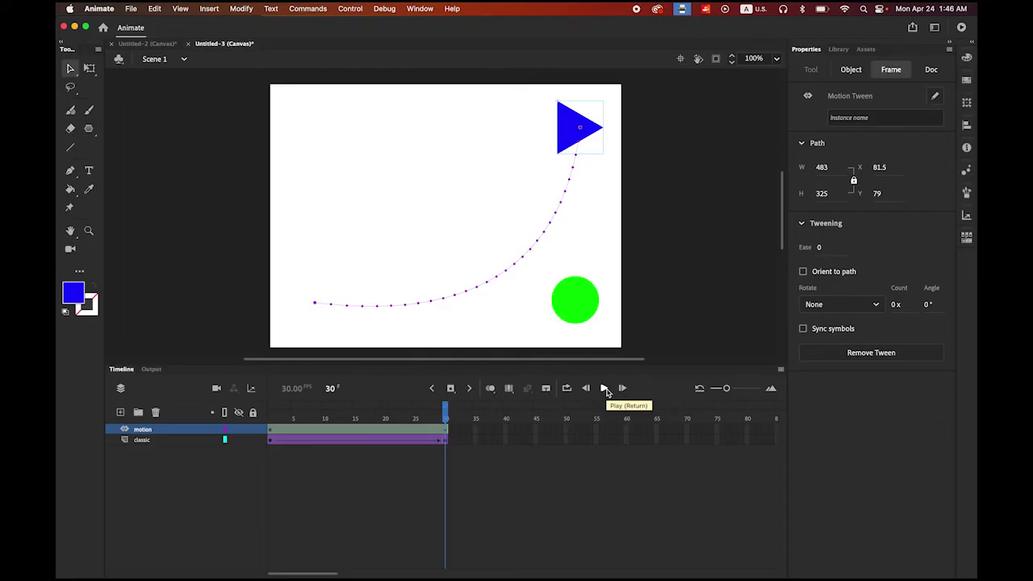
{"action": "left_click", "coordinate": [604, 388]}
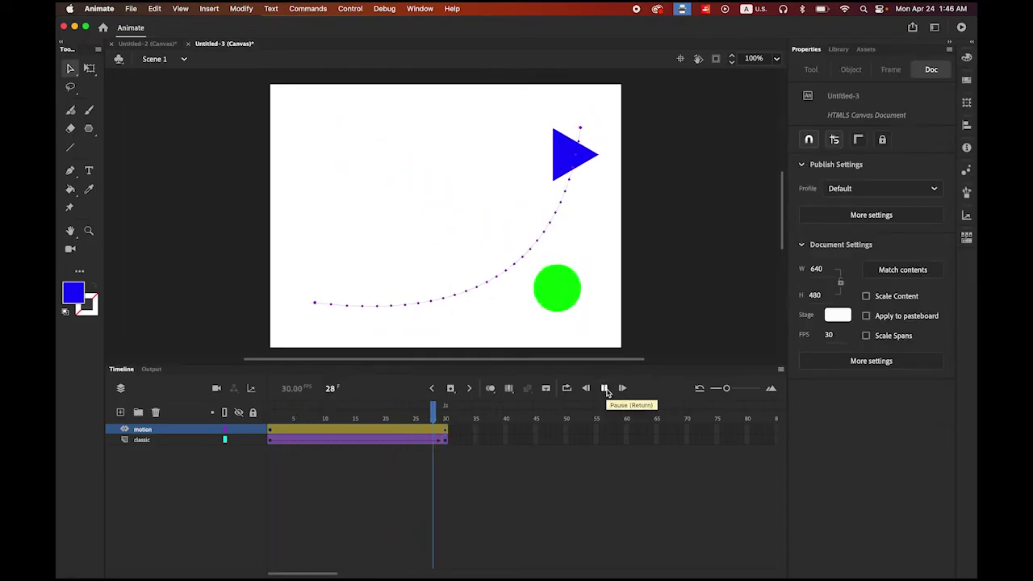
{"action": "left_click", "coordinate": [604, 388]}
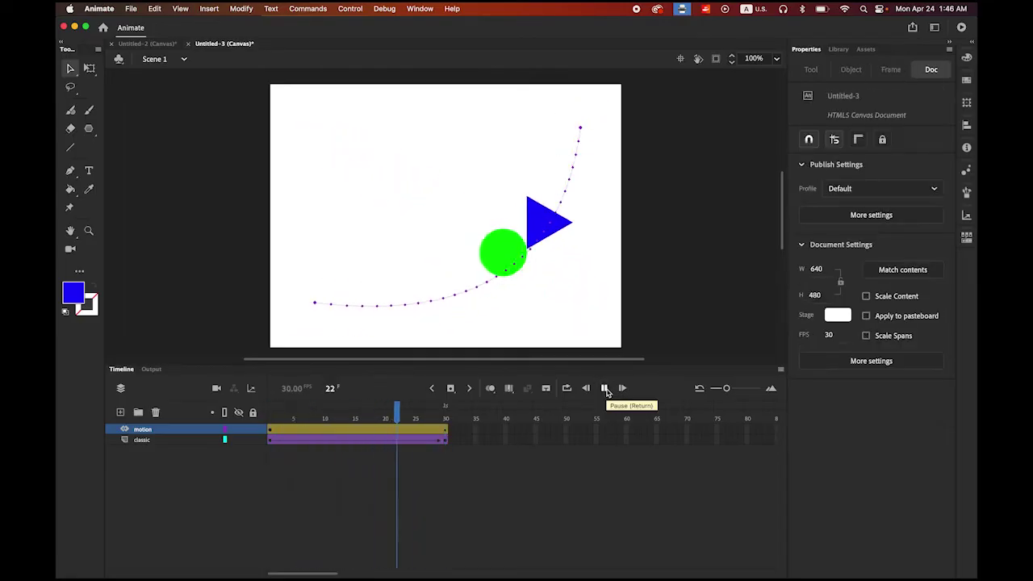
{"action": "left_click", "coordinate": [605, 389]}
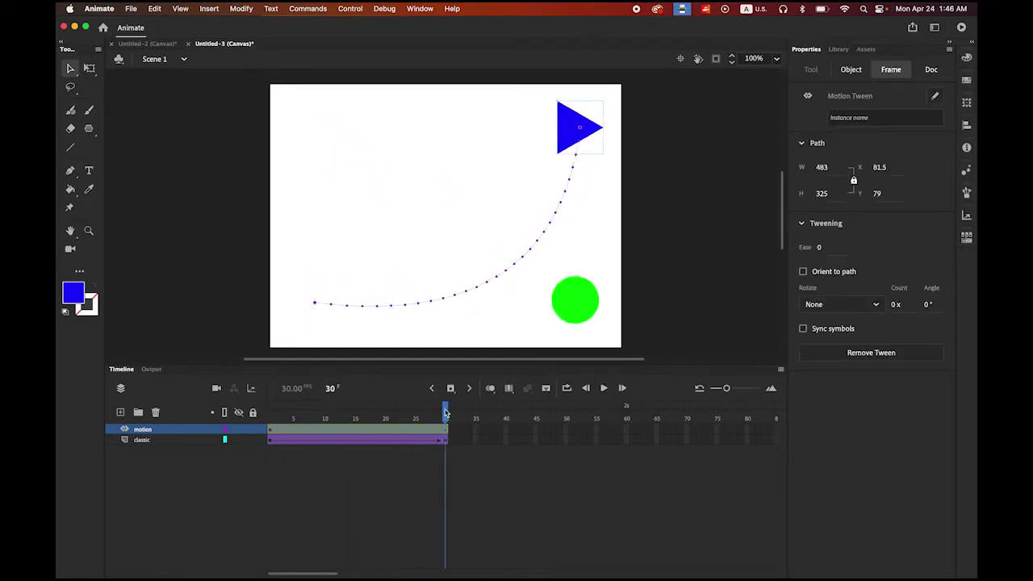
- Set the triangle's motion tween Rotate to Clockwise, count 1, and play it back
{"action": "left_click", "coordinate": [270, 418]}
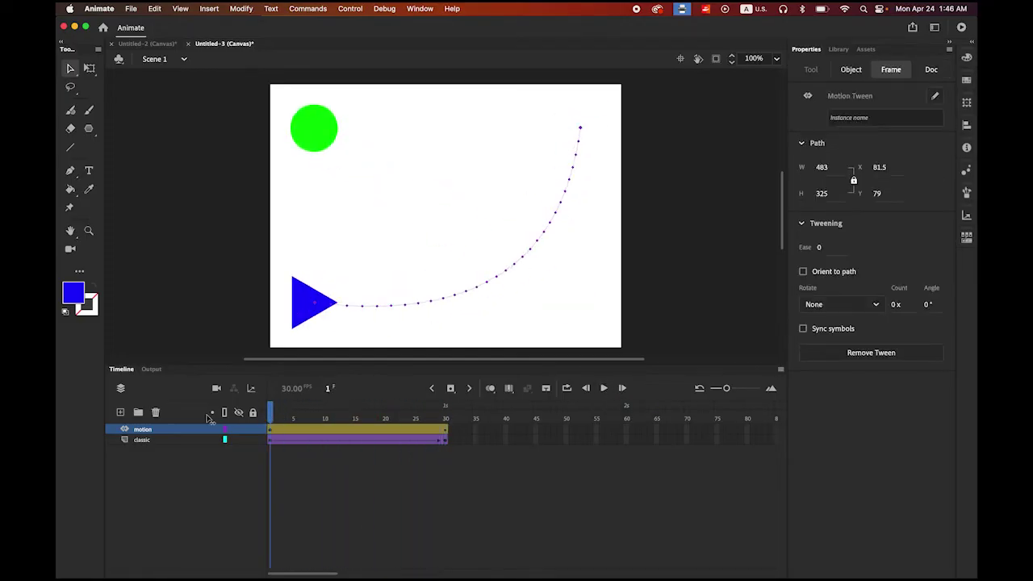
{"action": "left_click", "coordinate": [272, 433]}
{"action": "left_click", "coordinate": [880, 307]}
{"action": "left_click", "coordinate": [845, 342]}
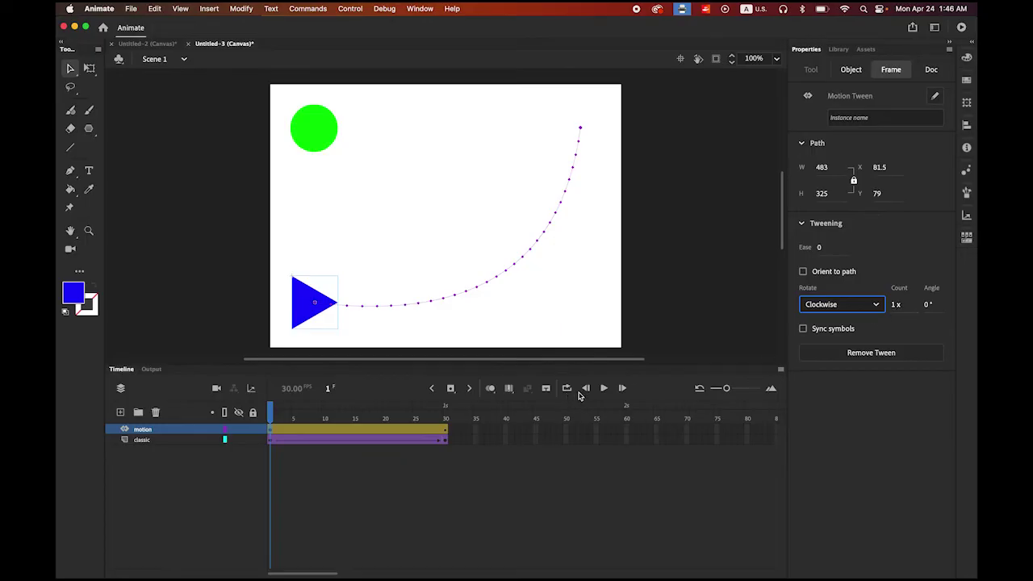
{"action": "left_click", "coordinate": [604, 388]}
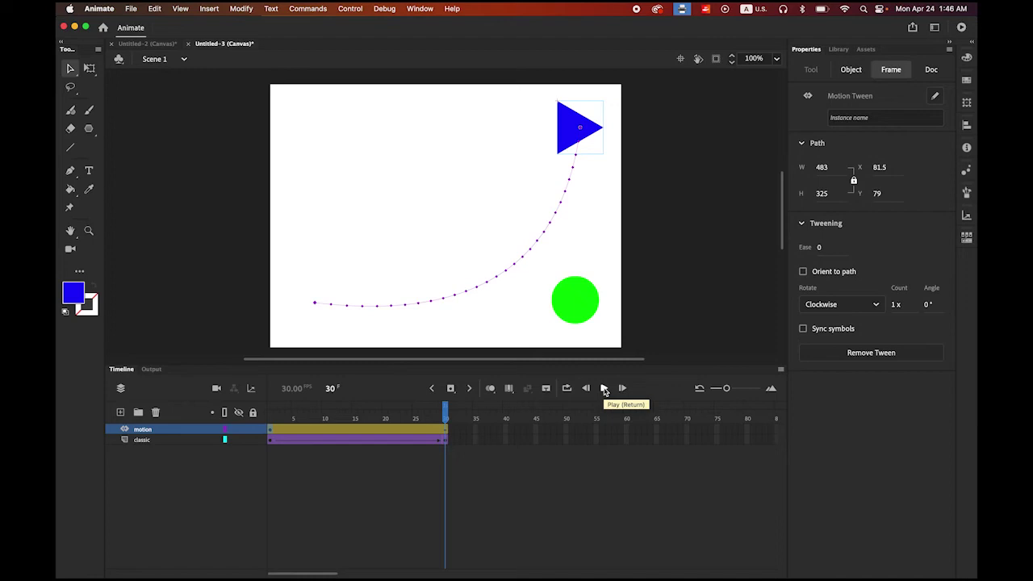
{"action": "left_click", "coordinate": [603, 388]}
- Add a layer named 'shape' on top and return the playhead to frame 1
{"action": "left_click", "coordinate": [120, 412]}
{"action": "double_click", "coordinate": [143, 429]}
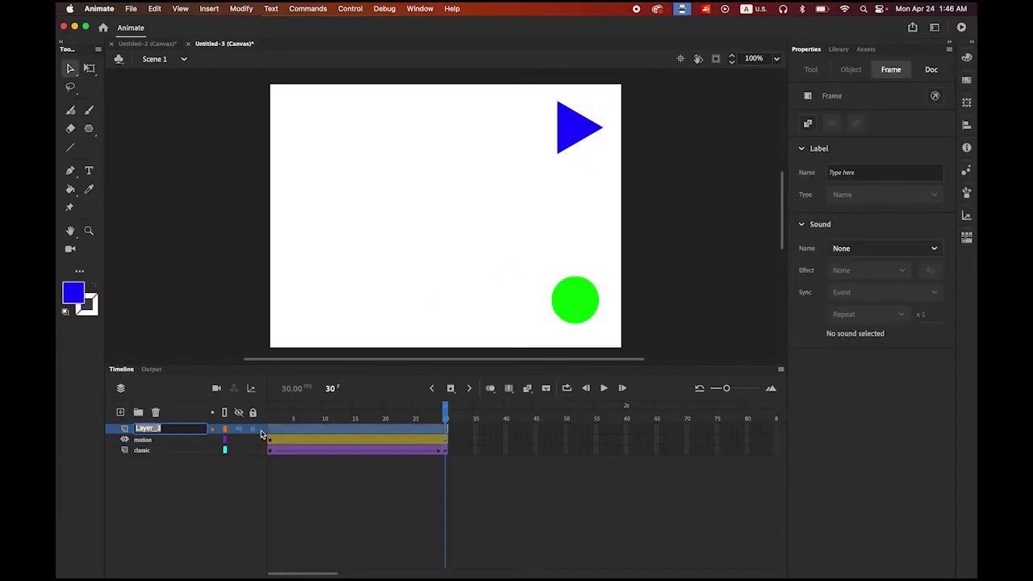
{"action": "type", "text": "shape"}
{"action": "key", "text": "Return"}
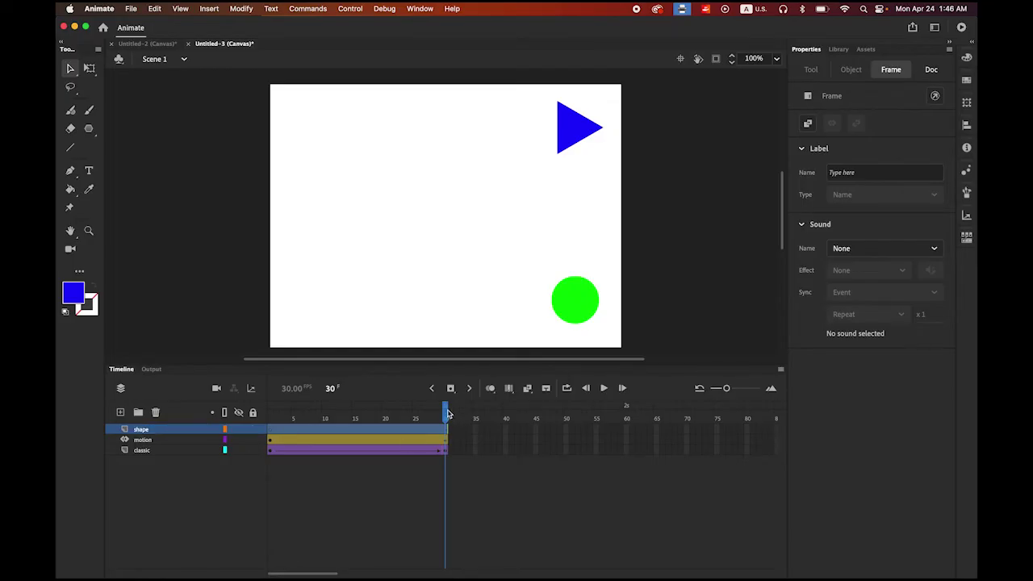
{"action": "left_click_drag", "start_coordinate": [449, 414], "coordinate": [267, 416]}
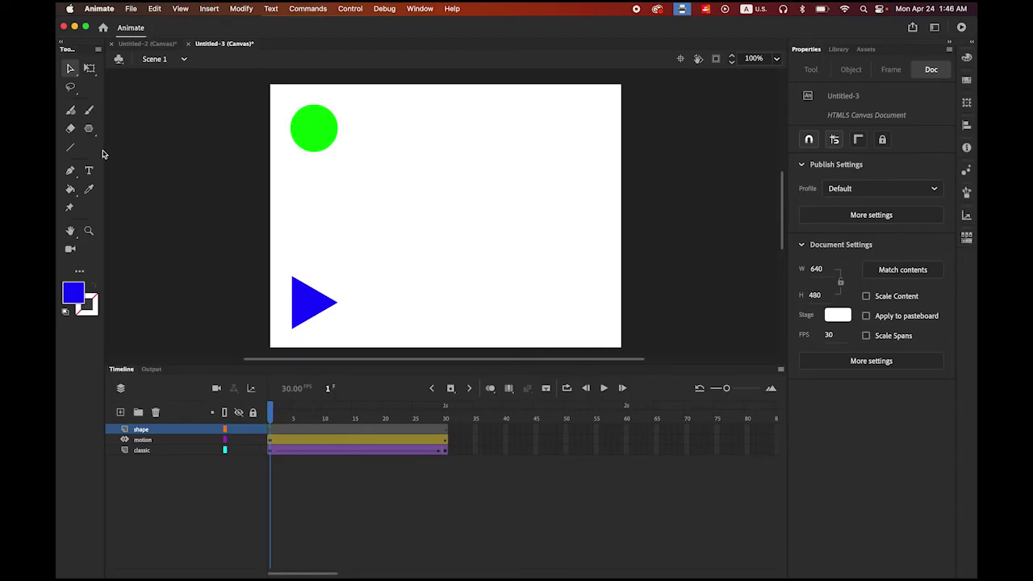
- Draw a red 80 × 80 square at the stage's mid-left with the Rectangle Tool
{"action": "left_click", "coordinate": [88, 128]}
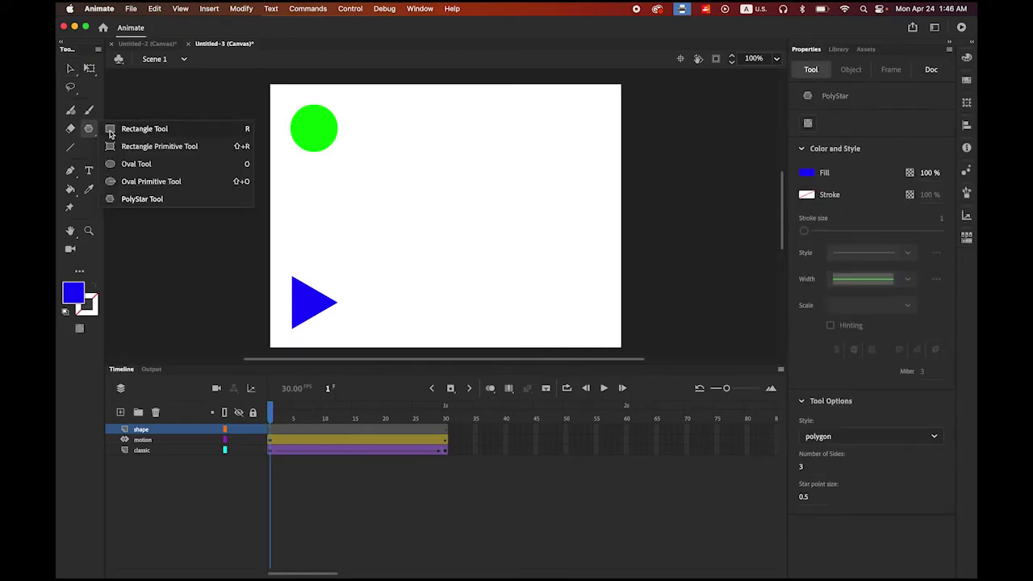
{"action": "left_click", "coordinate": [110, 131]}
{"action": "left_click", "coordinate": [73, 293]}
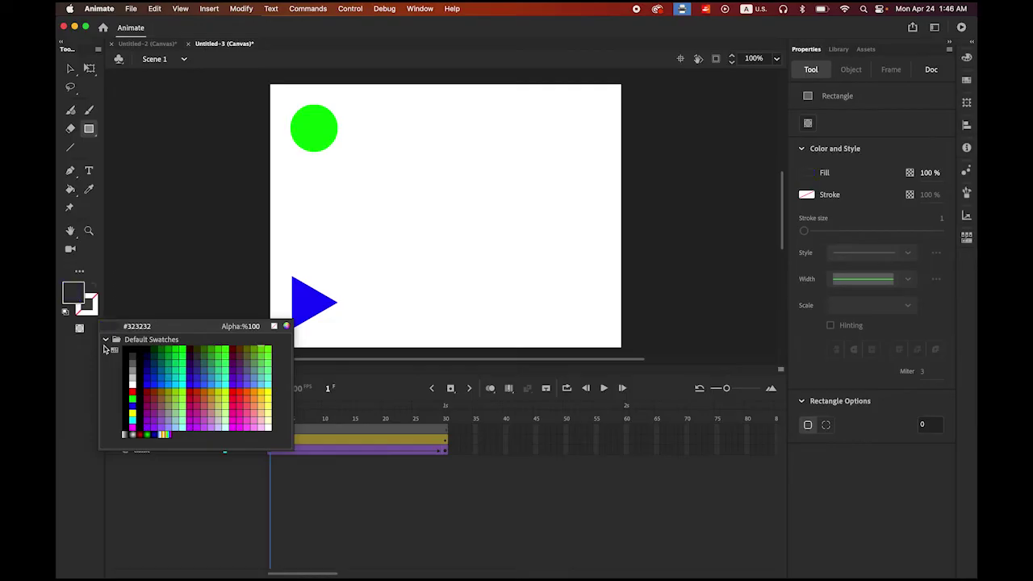
{"action": "left_click", "coordinate": [133, 392]}
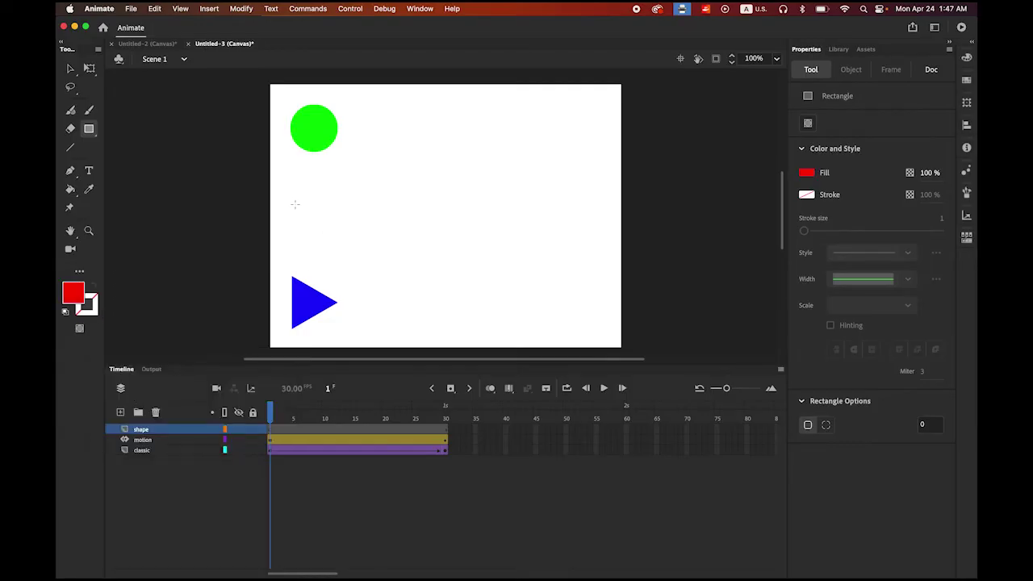
{"action": "mouse_move", "coordinate": [295, 204]}
{"action": "left_mouse_down"}
{"action": "mouse_move", "coordinate": [339, 254]}
{"action": "mouse_move", "coordinate": [323, 223]}
{"action": "mouse_move", "coordinate": [322, 232]}
{"action": "left_mouse_up"}
{"action": "left_click", "coordinate": [70, 68]}
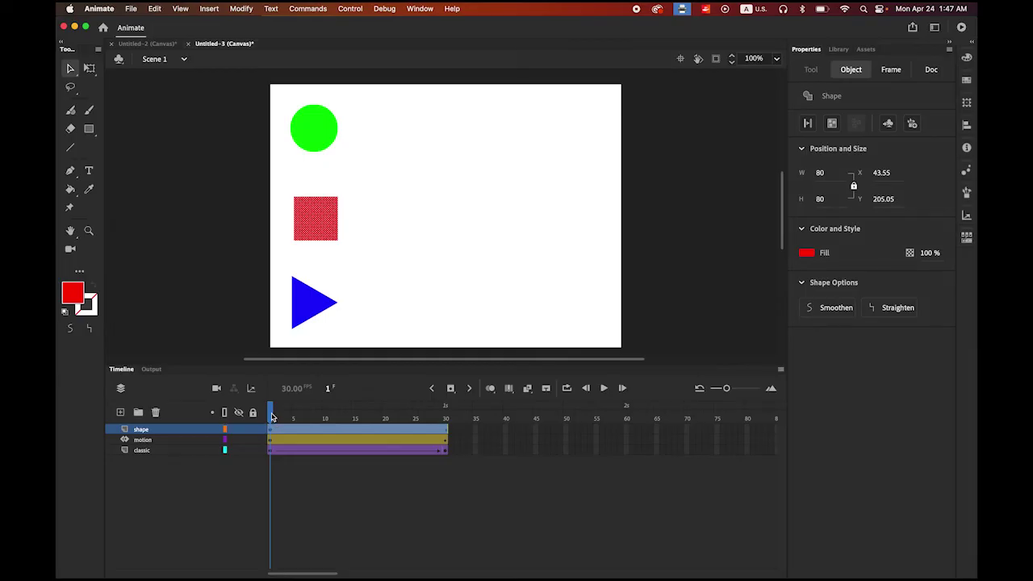
- Insert a blank keyframe at frame 30 of the shape layer
{"action": "left_click_drag", "start_coordinate": [272, 416], "coordinate": [444, 417]}
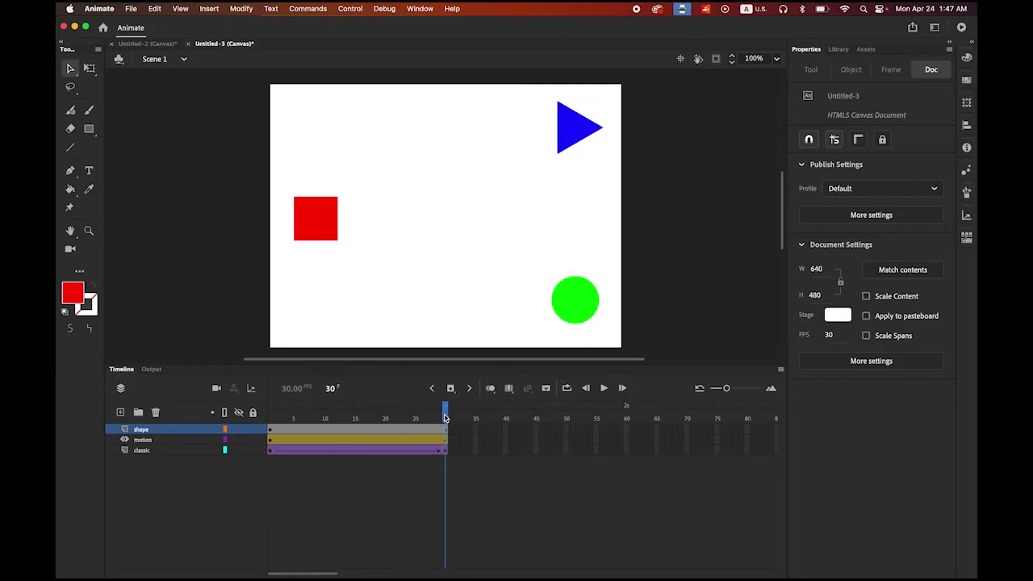
{"action": "left_click", "coordinate": [448, 435]}
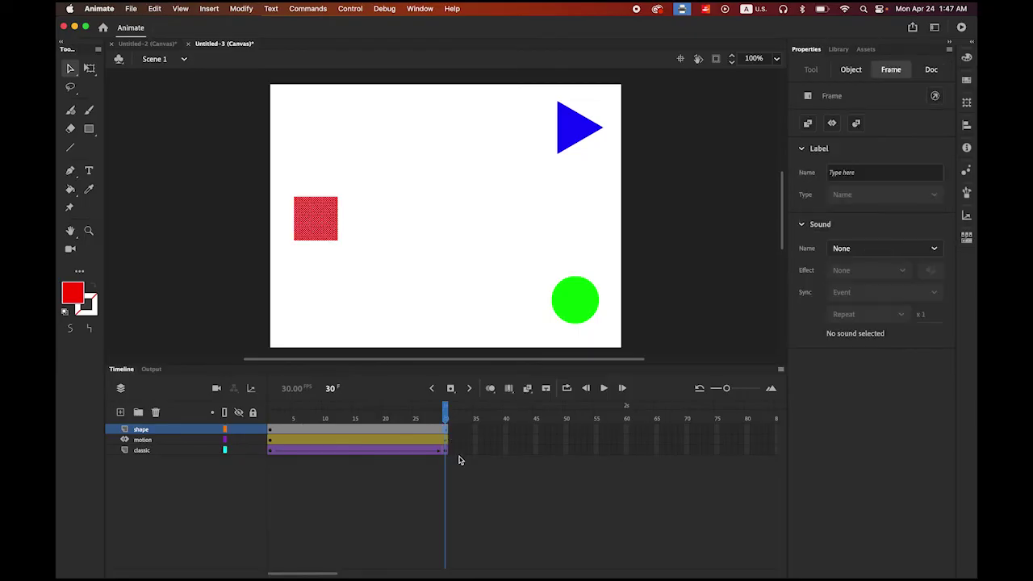
{"action": "left_click", "coordinate": [452, 389]}
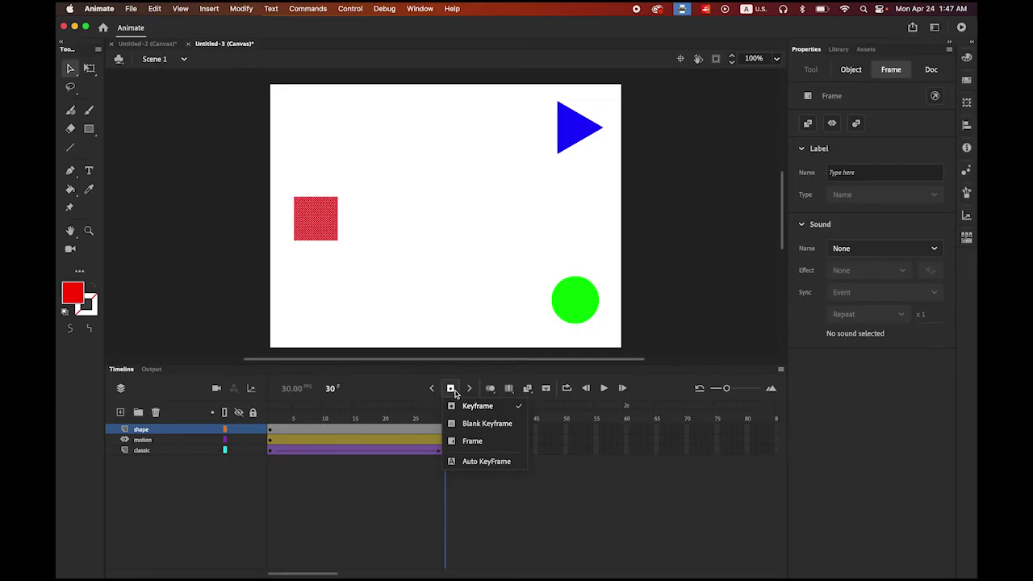
{"action": "left_click", "coordinate": [474, 427]}
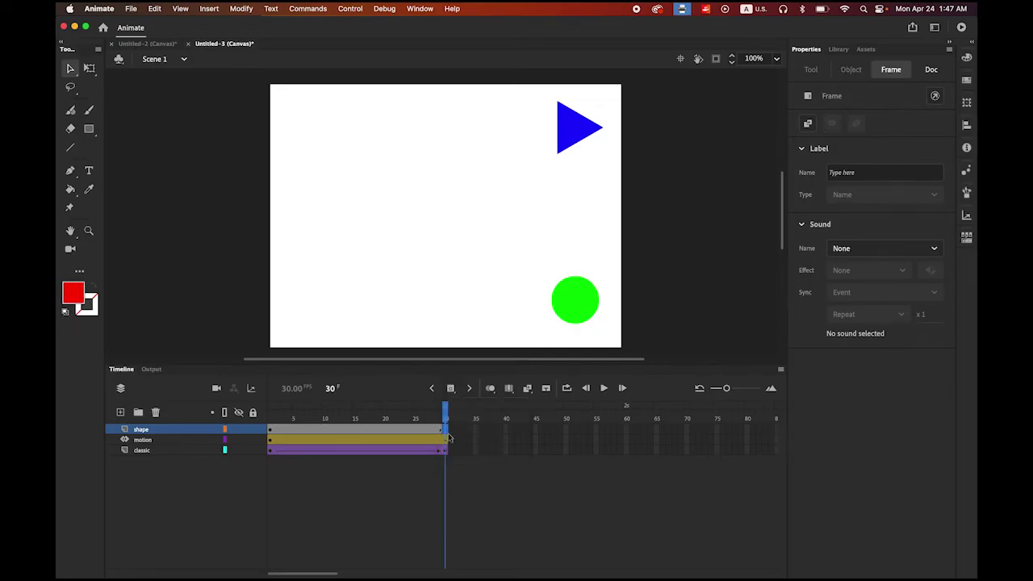
- Scrub frames 1 to 30 to preview the animation, ending on the shape layer's frame 30
{"action": "left_click_drag", "start_coordinate": [445, 410], "coordinate": [421, 420]}
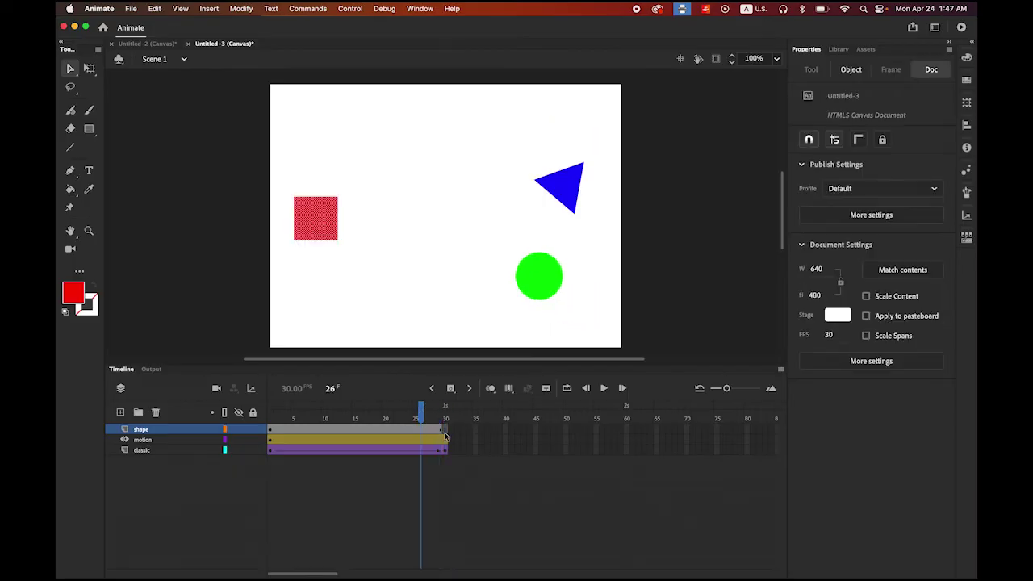
{"action": "left_click", "coordinate": [444, 432]}
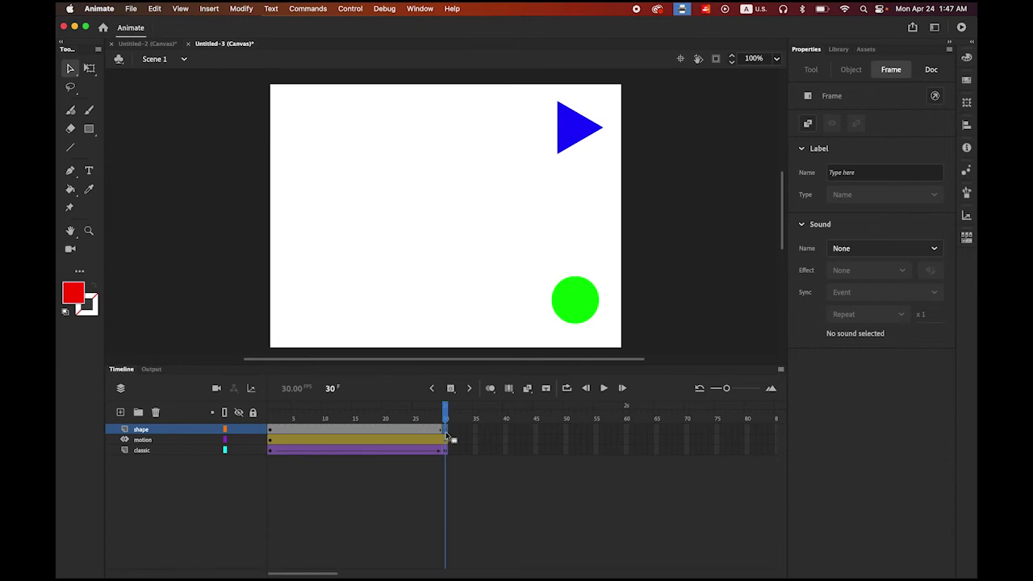
{"action": "left_click_drag", "start_coordinate": [445, 413], "coordinate": [409, 414]}
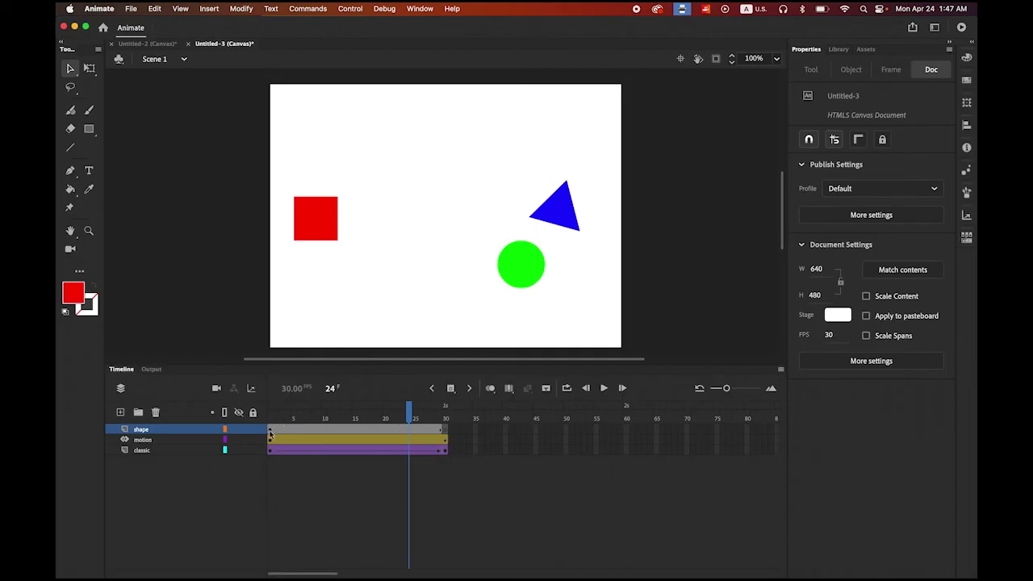
{"action": "left_click_drag", "start_coordinate": [270, 434], "coordinate": [447, 429]}
{"action": "left_click", "coordinate": [446, 434]}
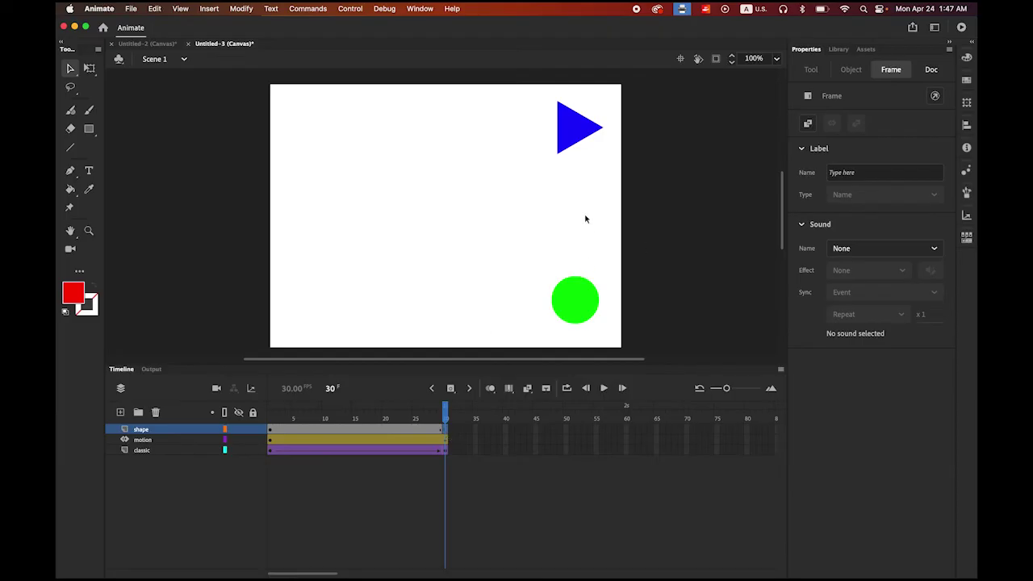
- Draw a yellow circle with the Oval Tool on the stage's right side at frame 30
{"action": "left_click", "coordinate": [76, 298]}
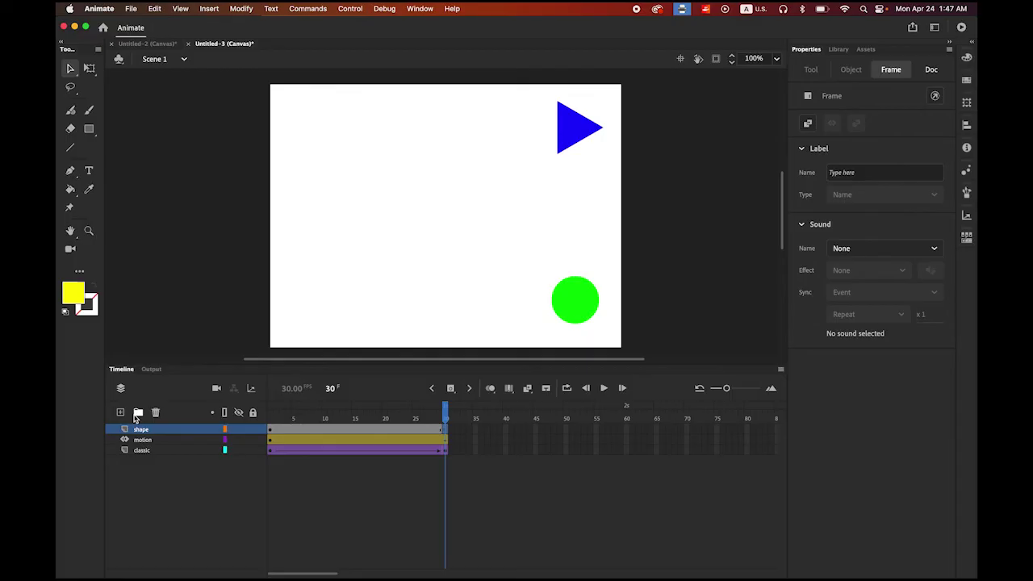
{"action": "left_click", "coordinate": [89, 129]}
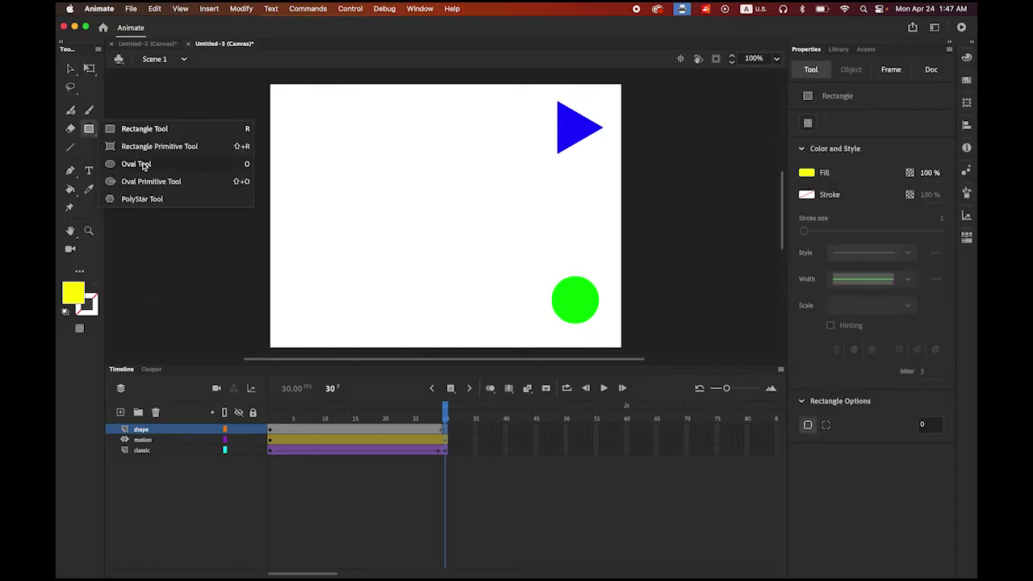
{"action": "left_click", "coordinate": [137, 164]}
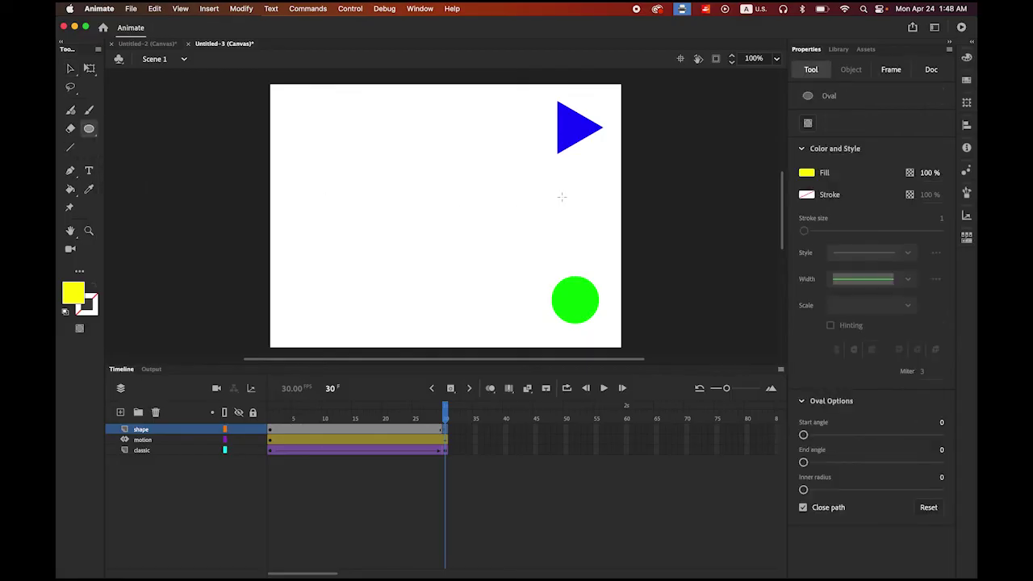
{"action": "left_click_drag", "start_coordinate": [559, 195], "coordinate": [606, 242]}
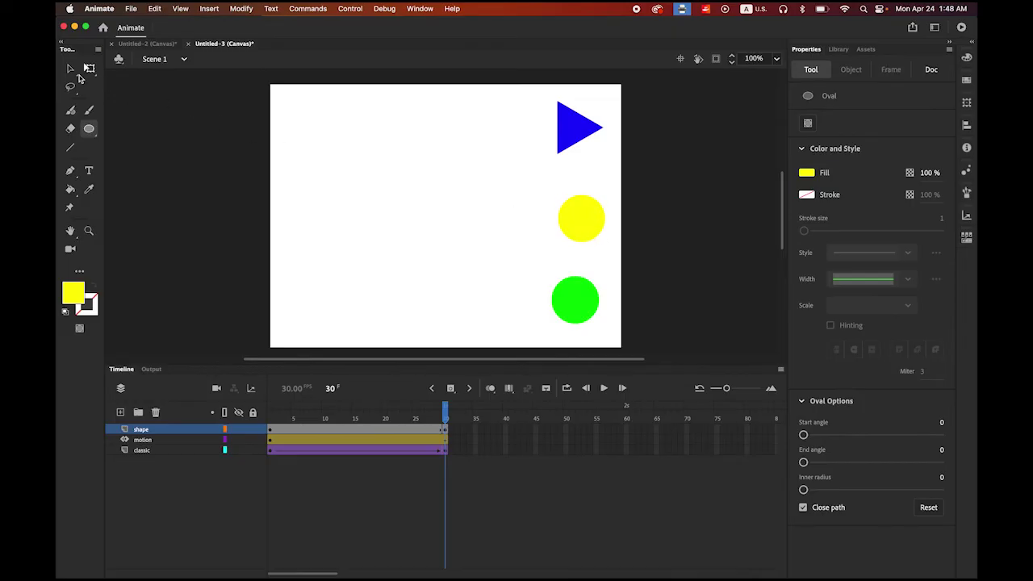
- Move the 85.5 x 85.5 yellow circle to X 514, Y 202.05, in line with the other shapes
{"action": "left_click", "coordinate": [71, 69]}
{"action": "left_click_drag", "start_coordinate": [582, 226], "coordinate": [578, 231]}
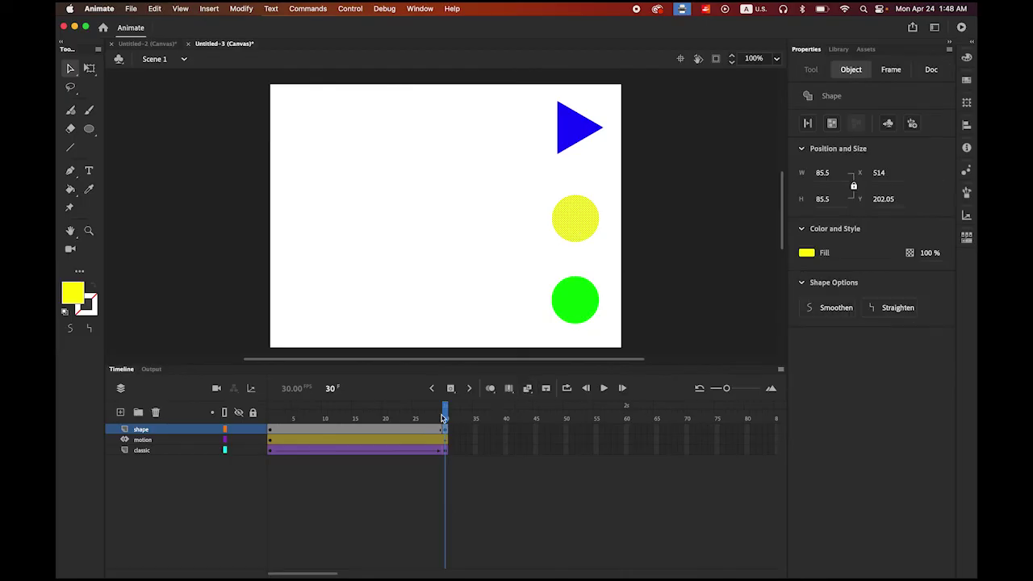
{"action": "left_click_drag", "start_coordinate": [450, 414], "coordinate": [372, 416]}
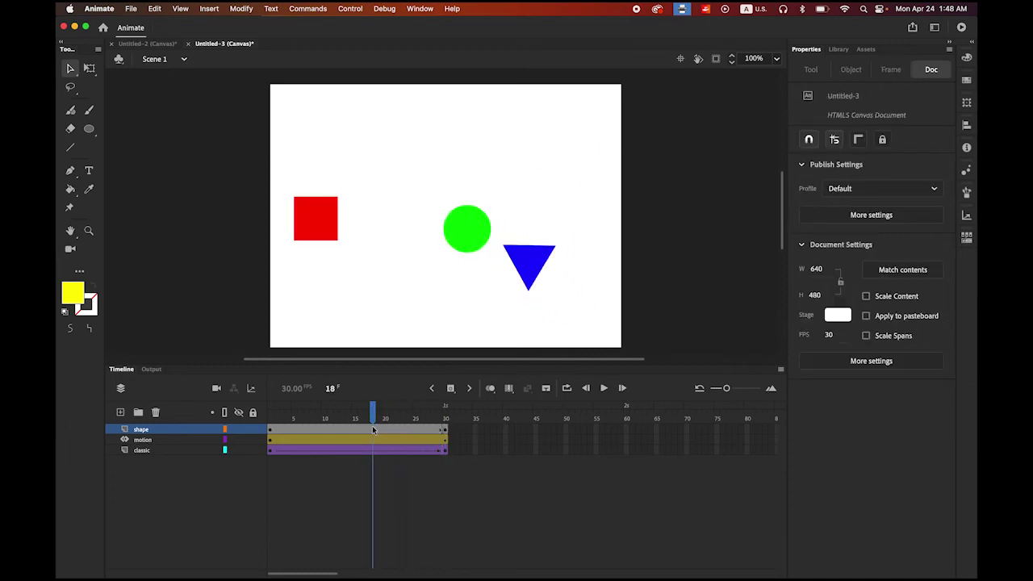
- Add a shape tween over frames 1–30 and scrub to check the square-to-circle morph
{"action": "left_click", "coordinate": [355, 430]}
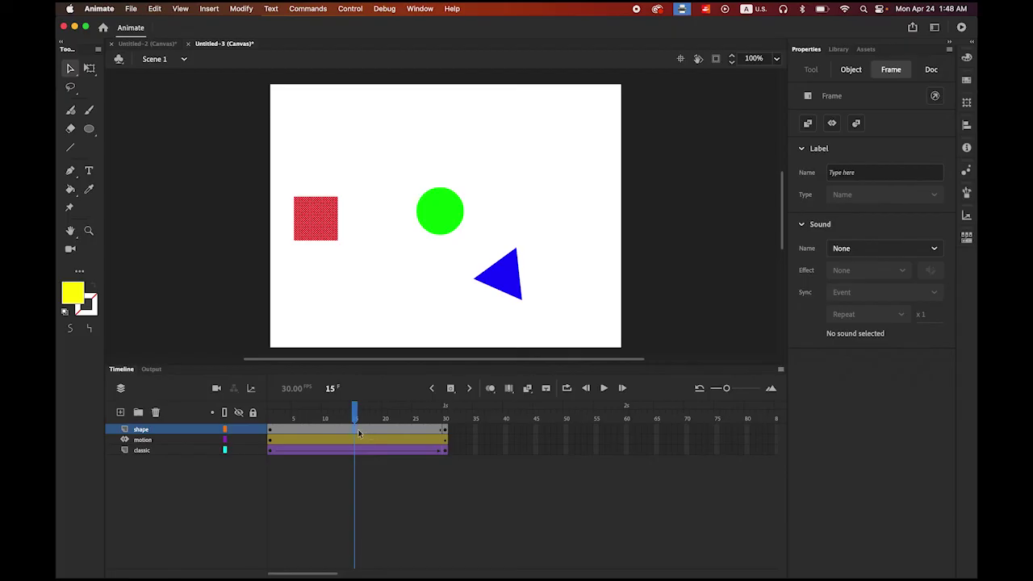
{"action": "left_click", "coordinate": [214, 9]}
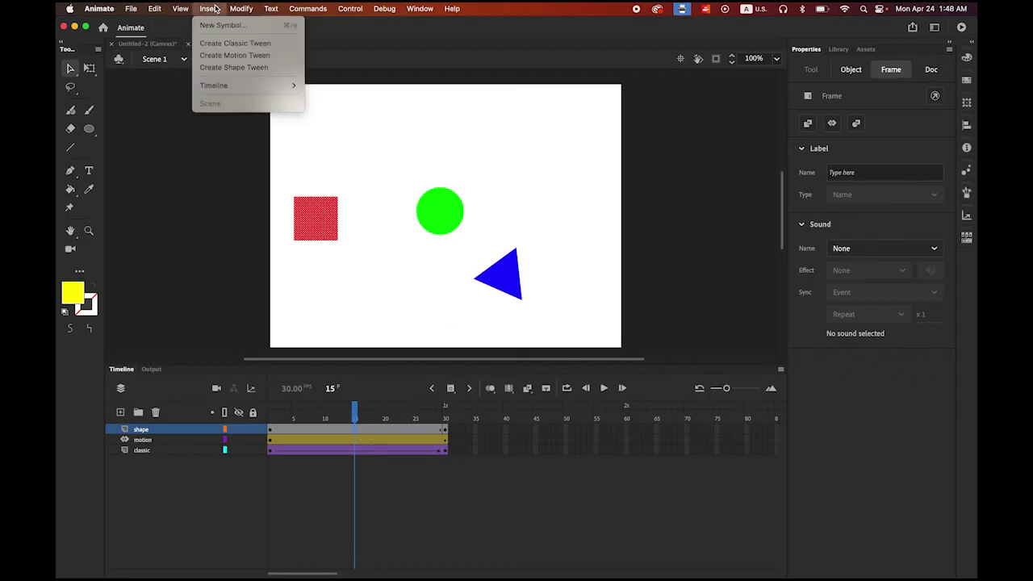
{"action": "left_click", "coordinate": [233, 68]}
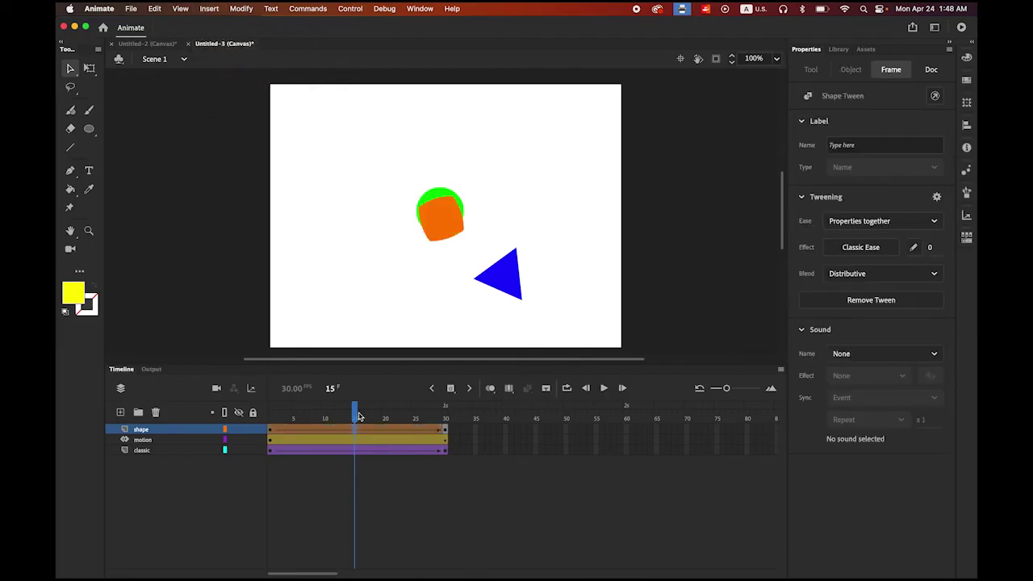
{"action": "left_click_drag", "start_coordinate": [355, 416], "coordinate": [269, 438]}
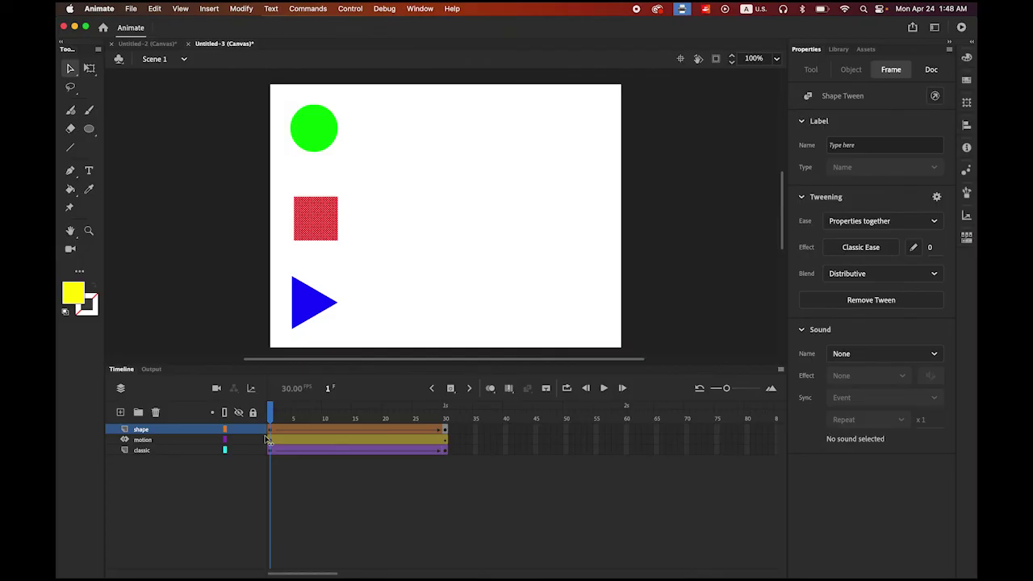
{"action": "mouse_move", "coordinate": [269, 439]}
{"action": "left_mouse_down"}
{"action": "mouse_move", "coordinate": [448, 449]}
{"action": "mouse_move", "coordinate": [278, 448]}
{"action": "mouse_move", "coordinate": [445, 450]}
{"action": "mouse_move", "coordinate": [256, 434]}
{"action": "left_mouse_up"}
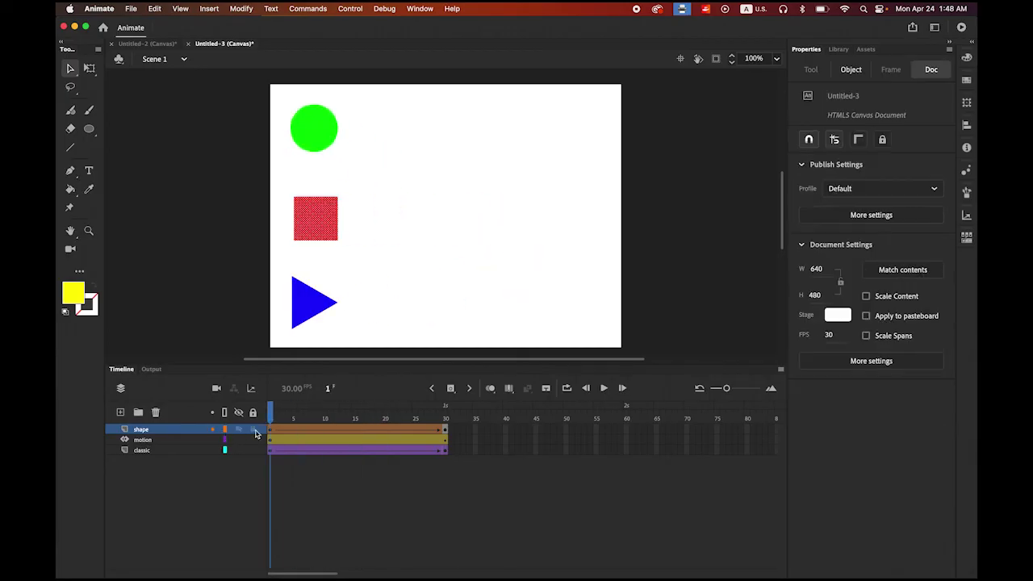
{"action": "left_click", "coordinate": [163, 450]}
{"action": "left_click", "coordinate": [159, 441]}
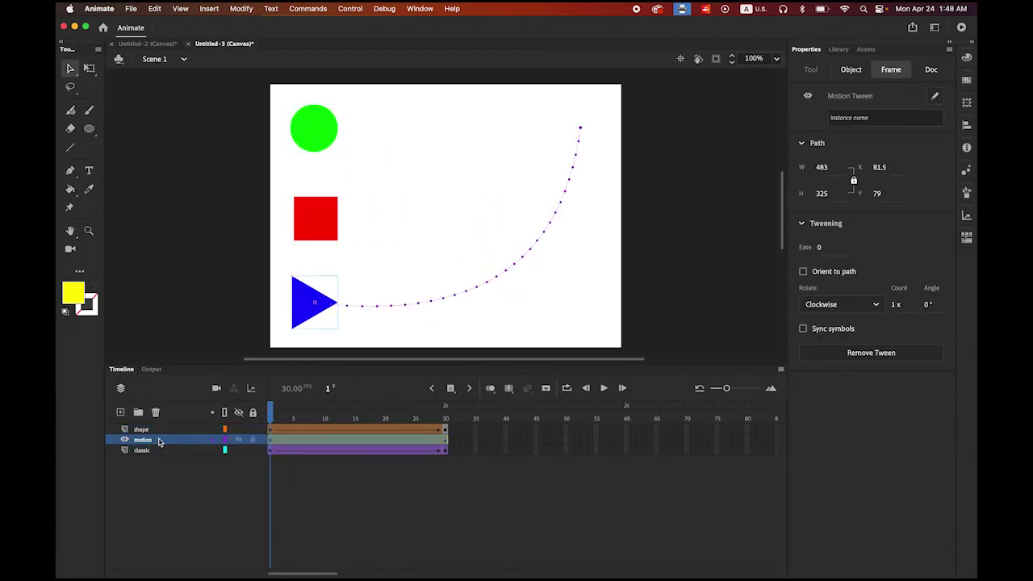
{"action": "left_click", "coordinate": [153, 430]}
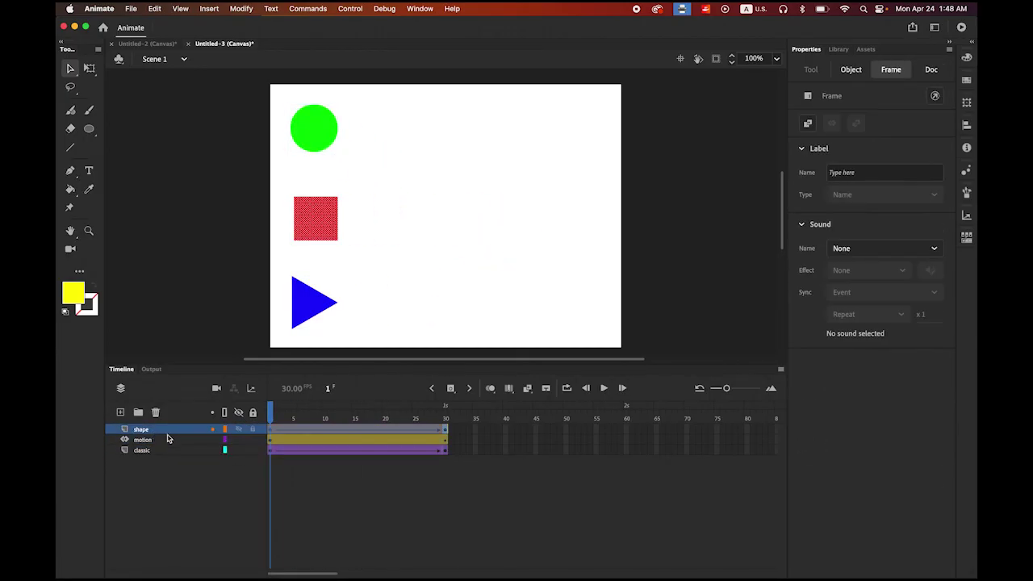
{"action": "left_click", "coordinate": [606, 388]}
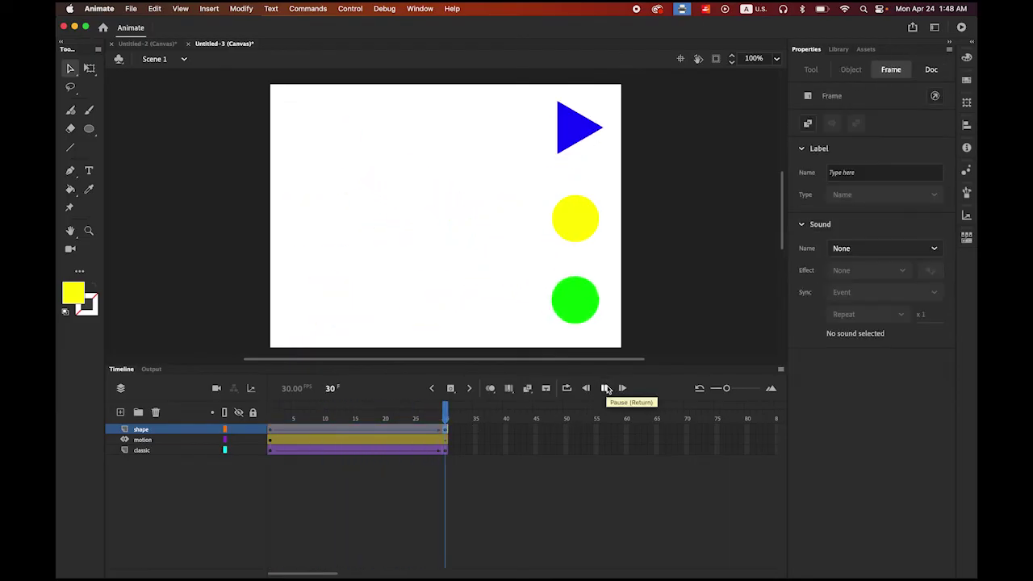
{"action": "left_click", "coordinate": [605, 388]}
{"action": "left_click", "coordinate": [606, 388]}
{"action": "left_click", "coordinate": [605, 388]}
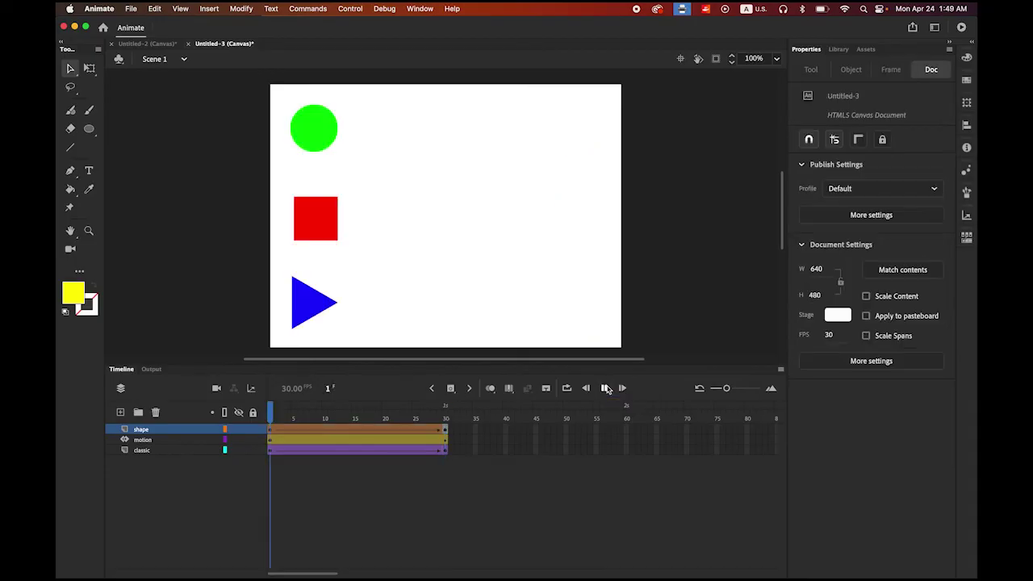